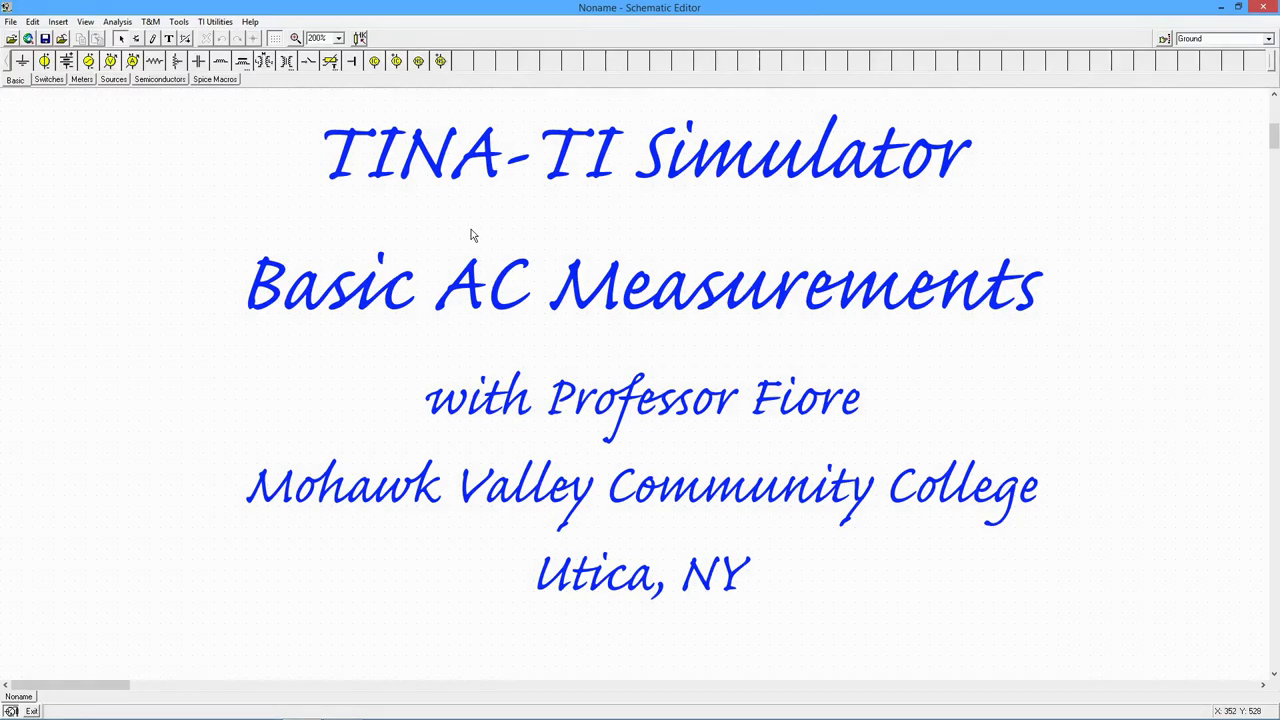
Place a ground symbol on the canvas and resistor R1 near the top
{"action": "left_click", "coordinate": [22, 62]}
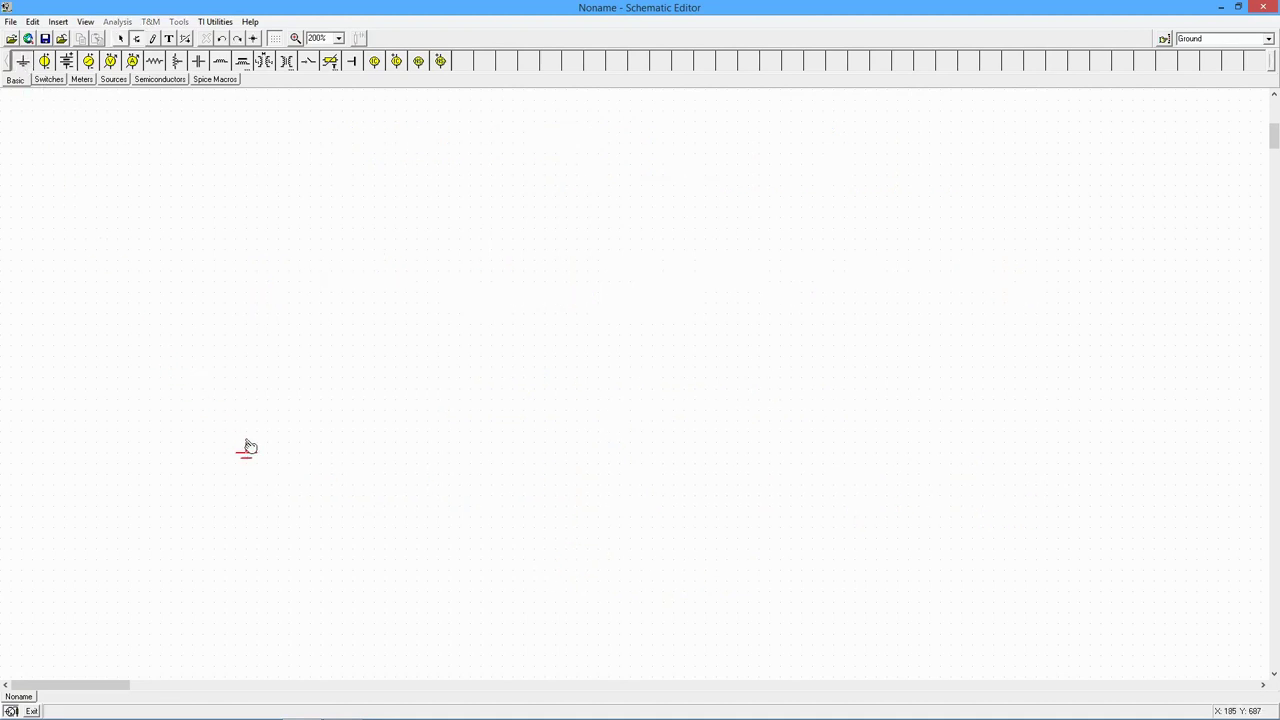
{"action": "left_click", "coordinate": [248, 452]}
{"action": "left_click", "coordinate": [155, 61]}
{"action": "left_click", "coordinate": [356, 238]}
Add resistor R2 below R1 and capacitor C1 between them
{"action": "left_click", "coordinate": [155, 61]}
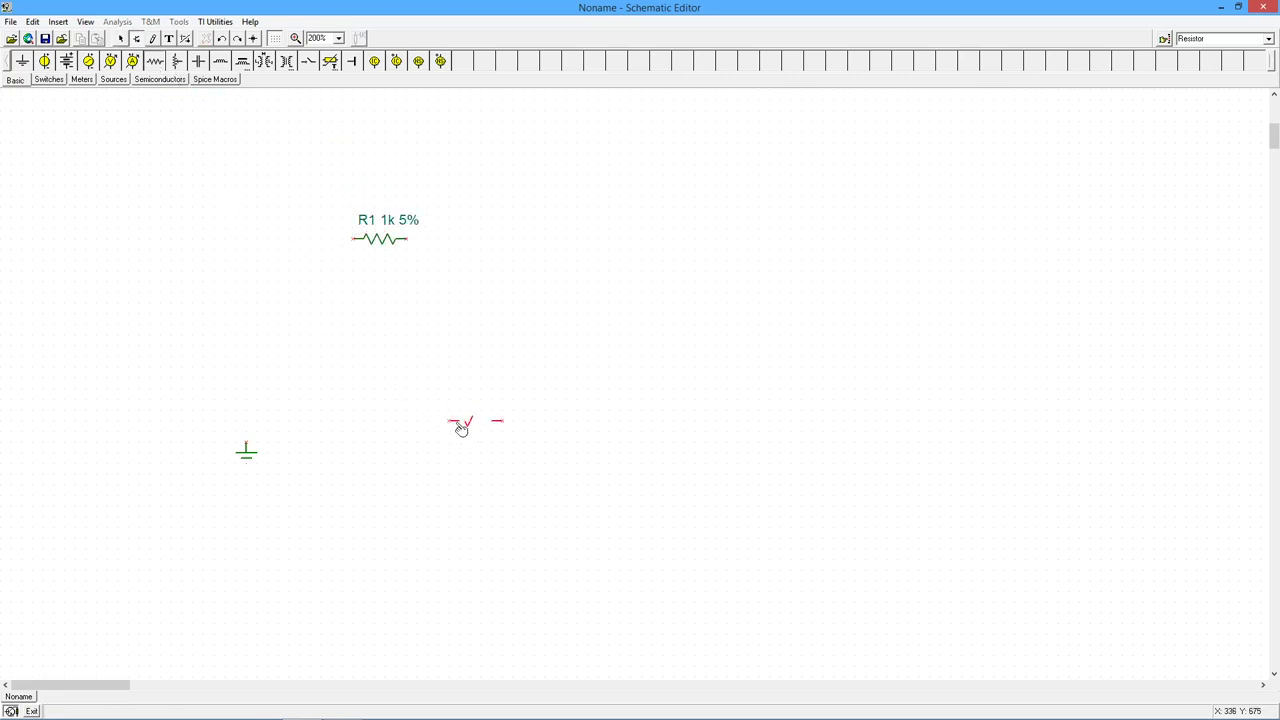
{"action": "left_click", "coordinate": [477, 424]}
{"action": "left_click", "coordinate": [199, 61]}
{"action": "left_click", "coordinate": [473, 292]}
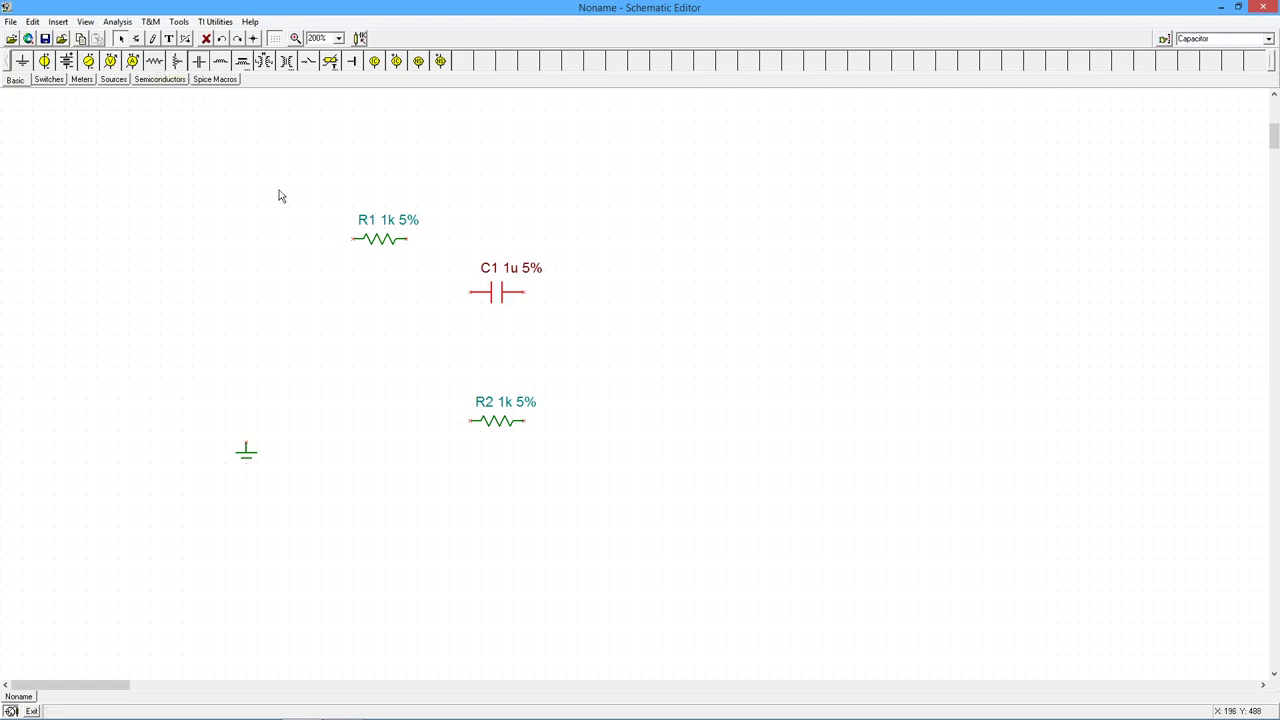
Rotate C1 and R2 vertical and stack C1 directly above R2
{"action": "left_click", "coordinate": [502, 425]}
{"action": "left_click", "coordinate": [500, 295], "text": "shift"}
{"action": "key", "text": "ctrl+r"}
{"action": "left_click", "coordinate": [660, 305]}
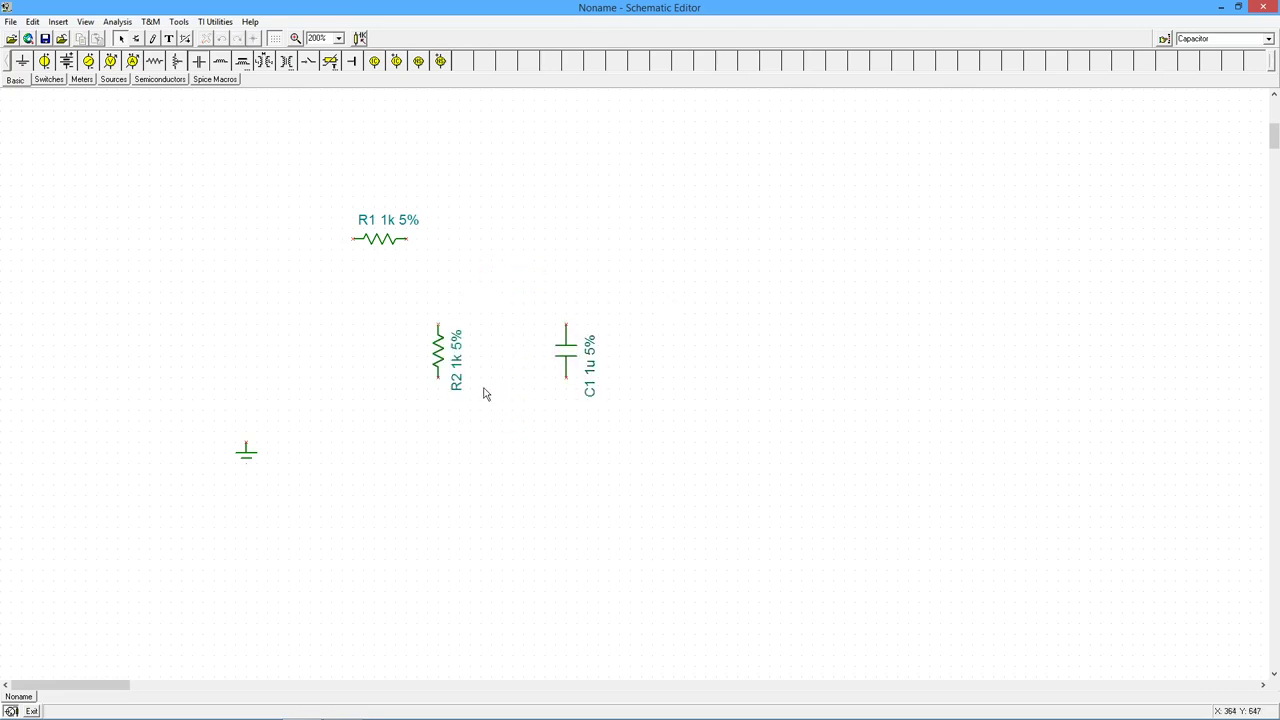
{"action": "left_click_drag", "start_coordinate": [441, 358], "coordinate": [505, 411]}
{"action": "left_click_drag", "start_coordinate": [570, 356], "coordinate": [512, 298]}
{"action": "left_click", "coordinate": [606, 349]}
Turn the C1 and R2 labels horizontal beside their parts
{"action": "left_click", "coordinate": [532, 314]}
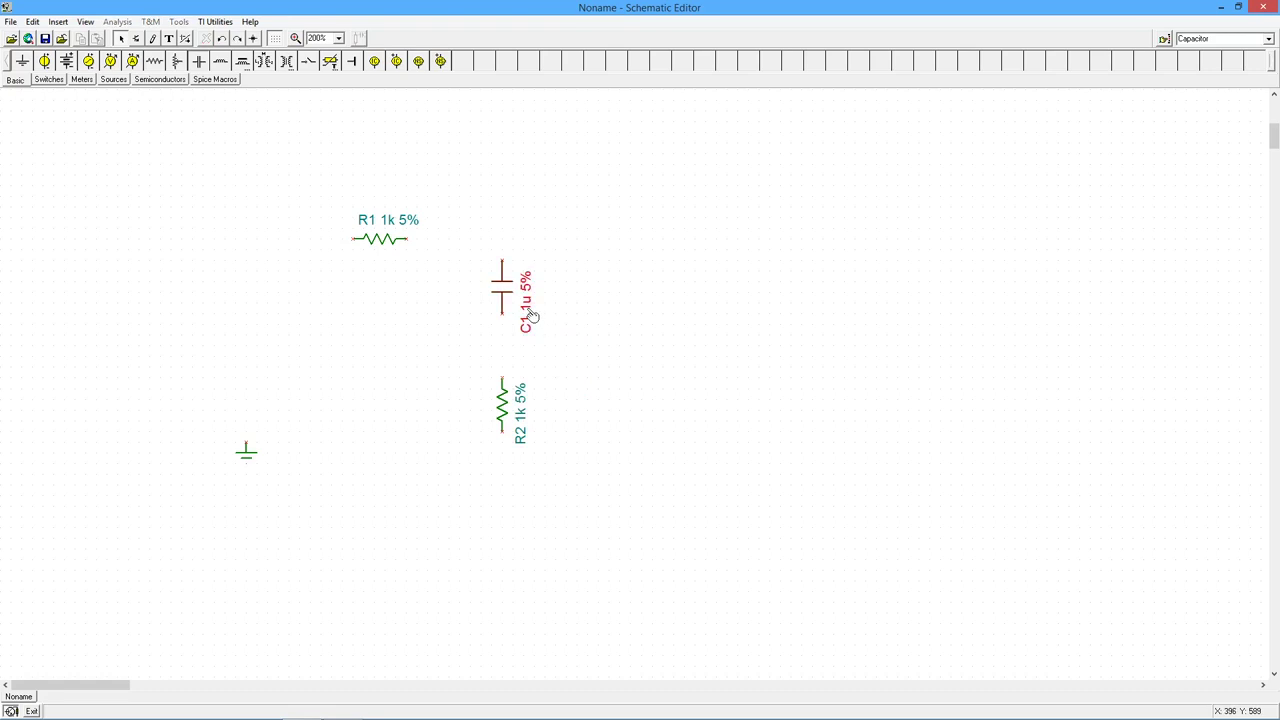
{"action": "left_click", "coordinate": [527, 421], "text": "shift"}
{"action": "key", "text": "ctrl+r"}
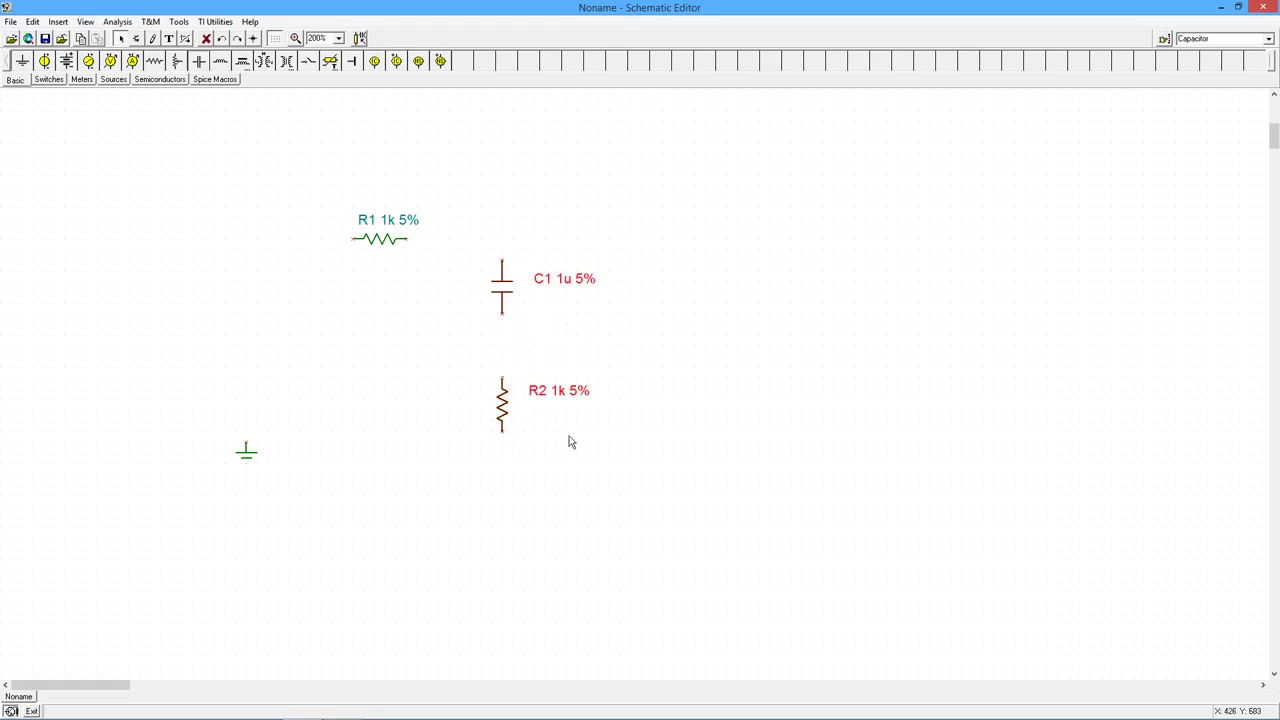
{"action": "left_click", "coordinate": [390, 477]}
Edit each part's value in turn: R1 to 820, R2 to 360, C1 to 50n
{"action": "double_click", "coordinate": [383, 241]}
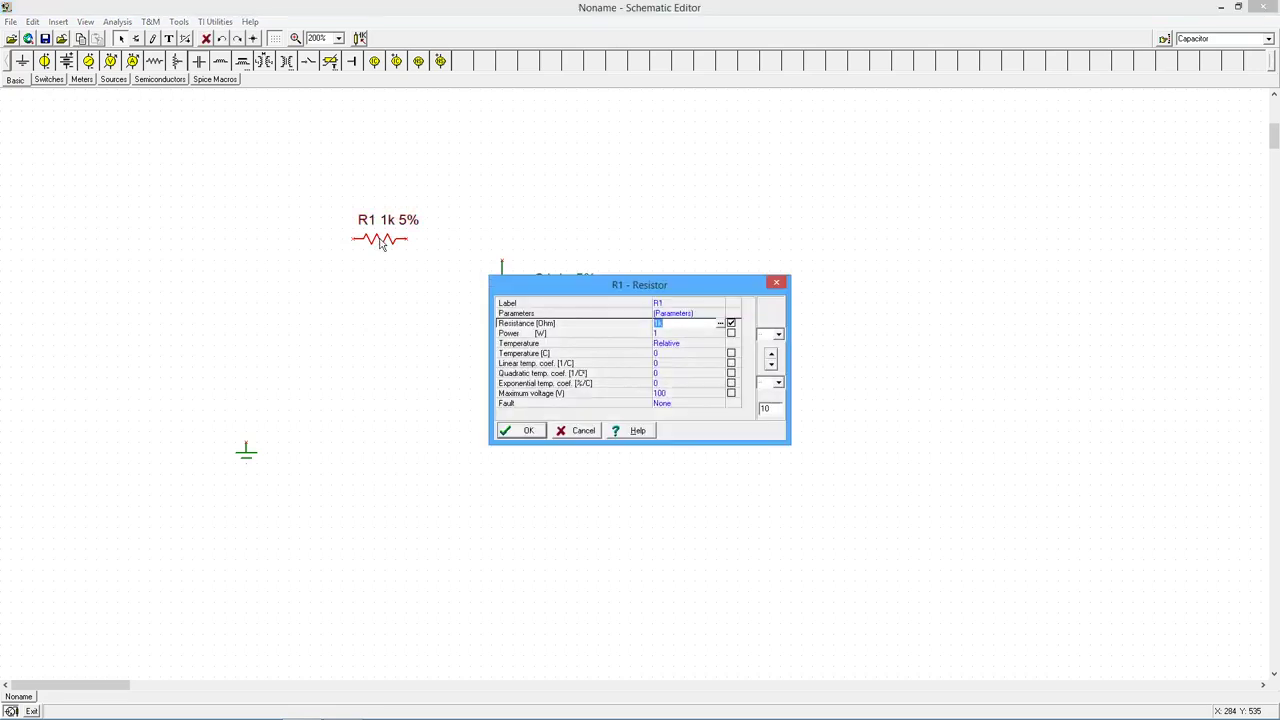
{"action": "type", "text": "820"}
{"action": "key", "text": "Return"}
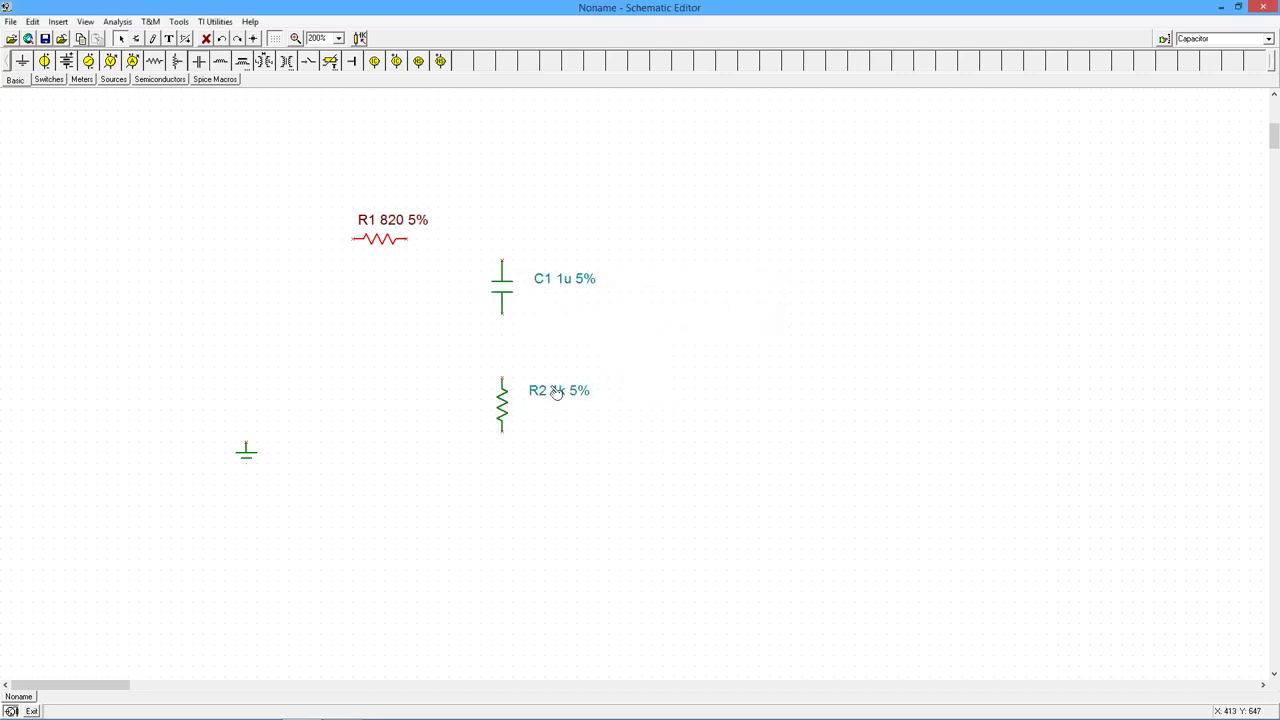
{"action": "double_click", "coordinate": [503, 414]}
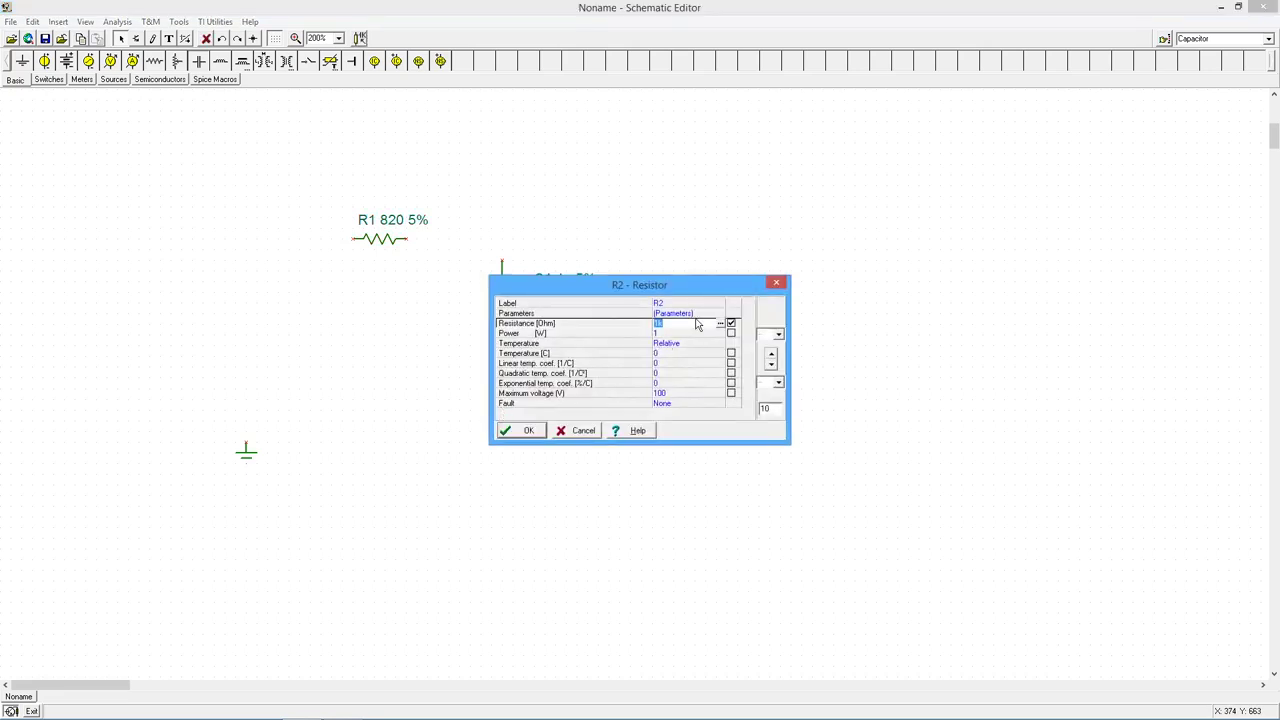
{"action": "type", "text": "360"}
{"action": "key", "text": "Return"}
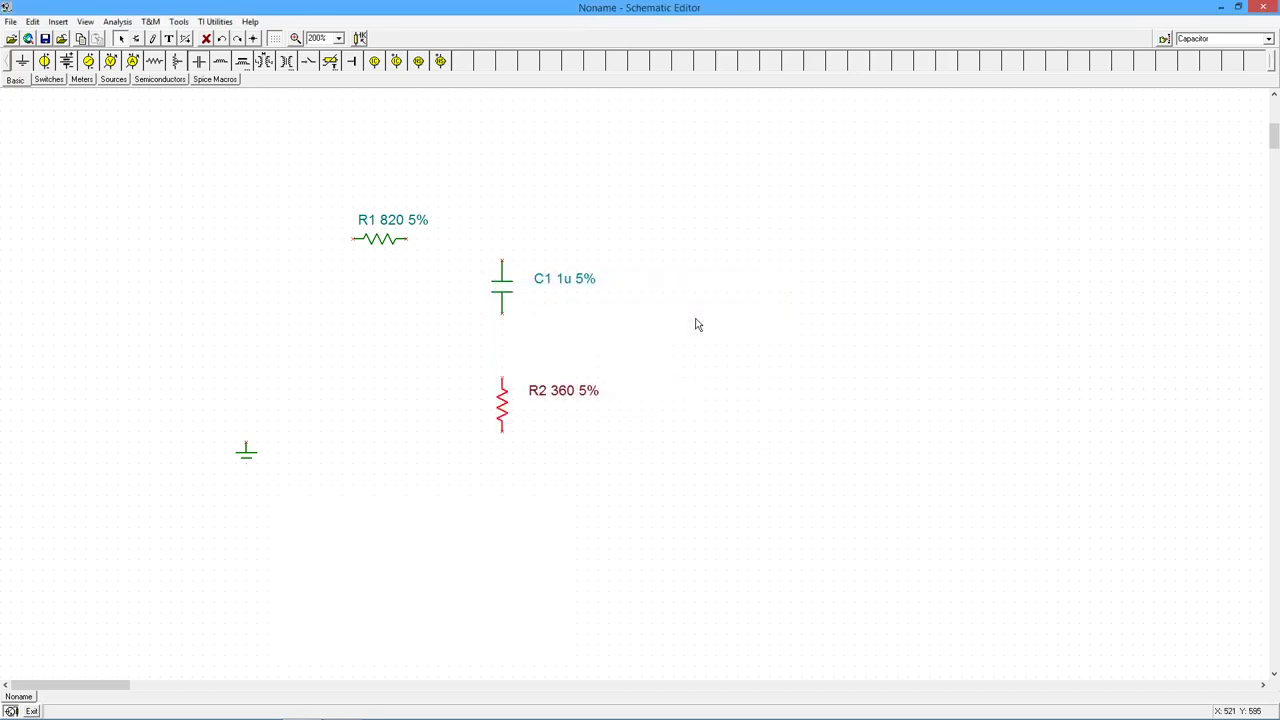
{"action": "double_click", "coordinate": [503, 292]}
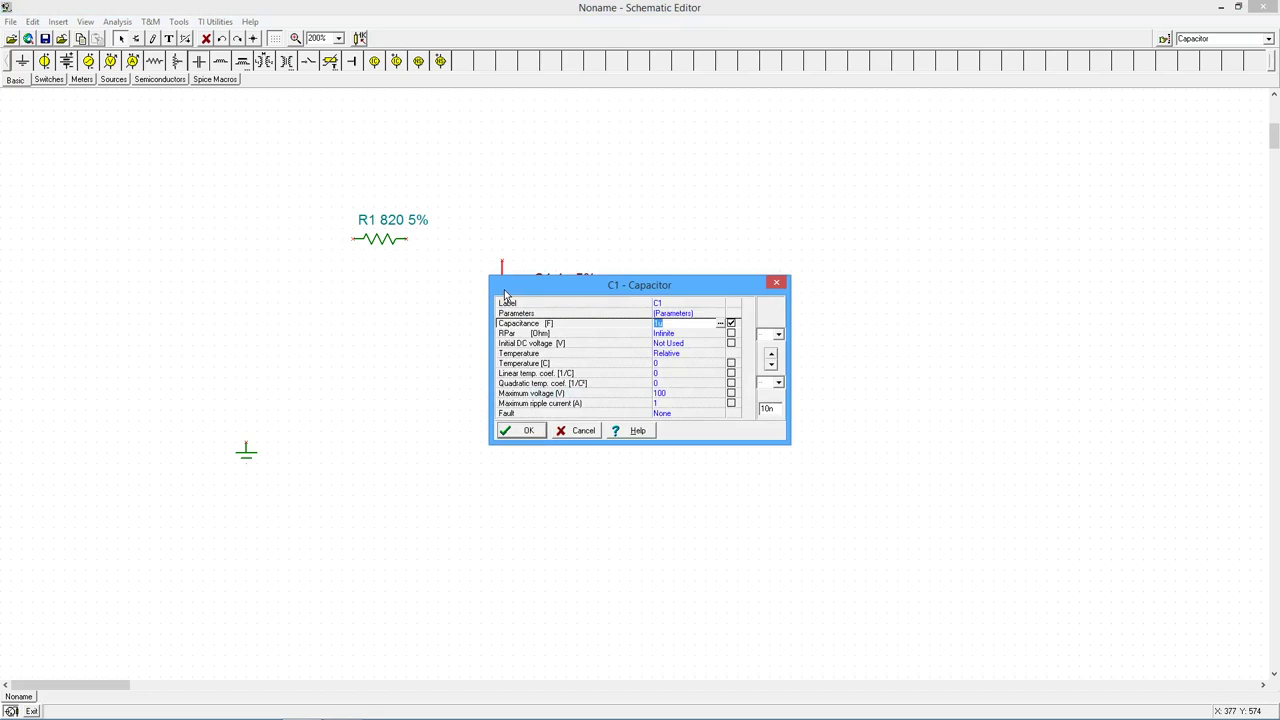
{"action": "type", "text": "50"}
{"action": "key", "text": "Return"}
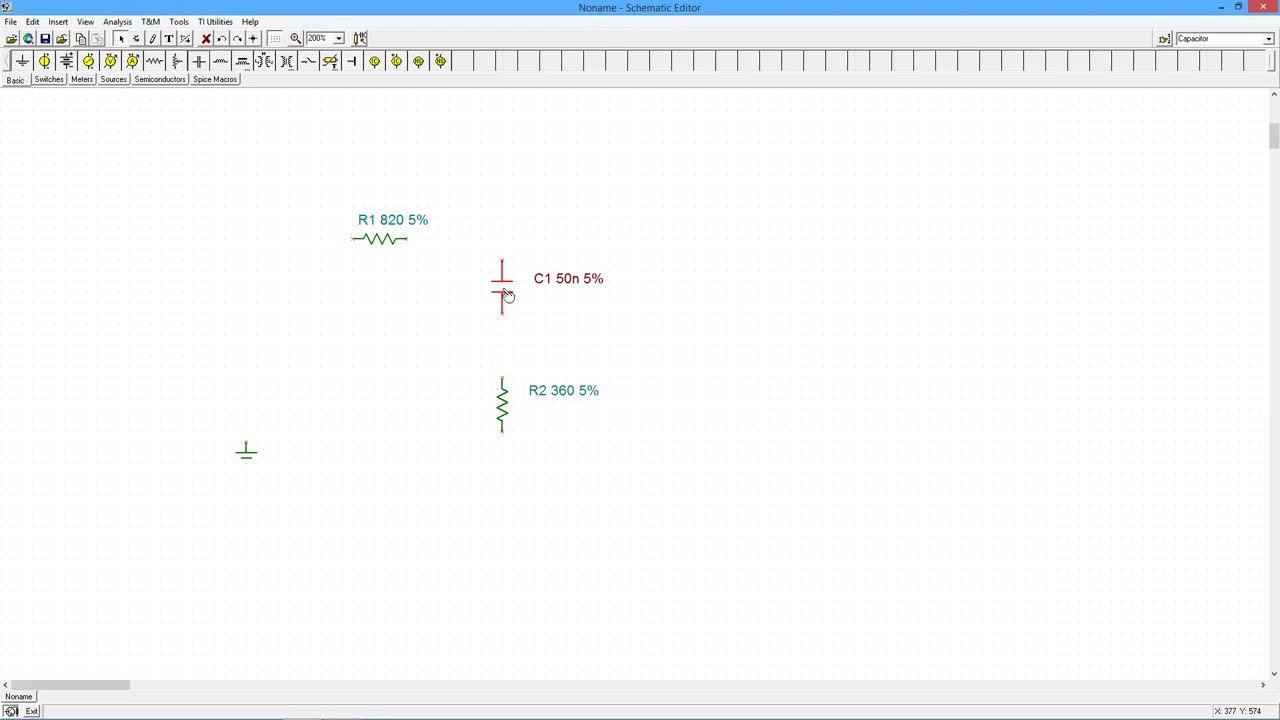
Place voltage generator VG1 left of the circuit and move the ground down beneath it
{"action": "left_click", "coordinate": [116, 82]}
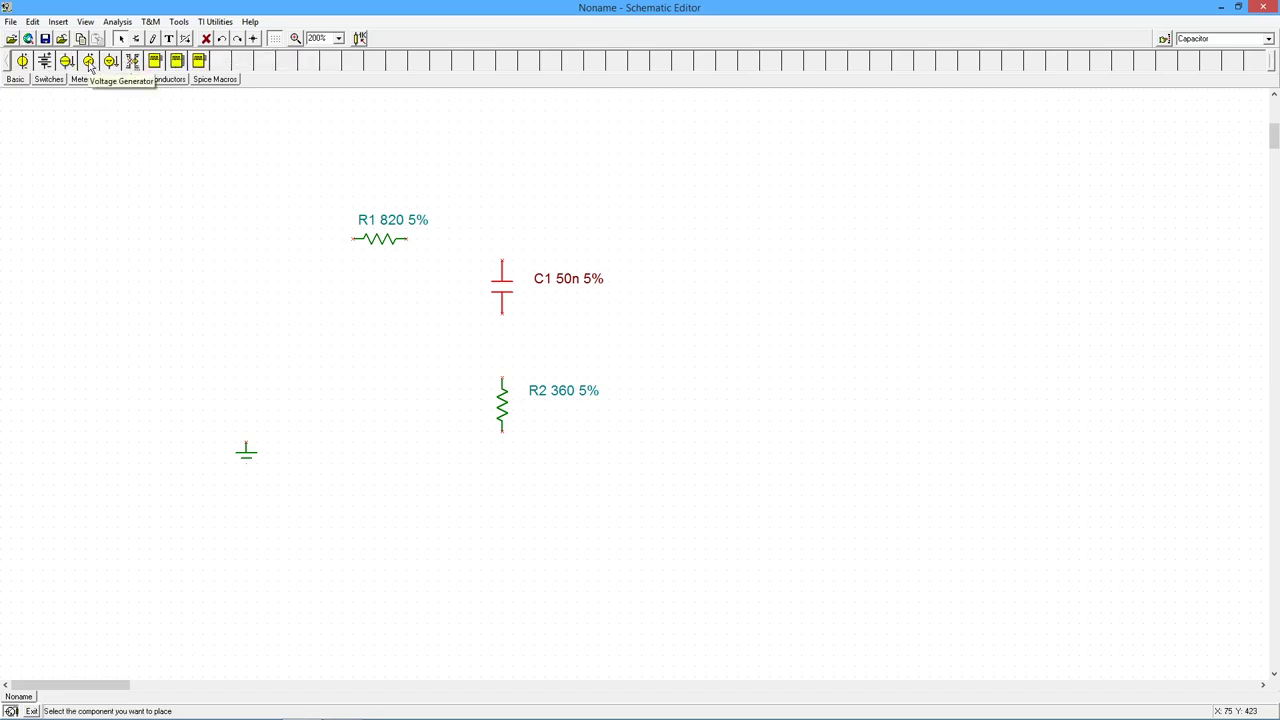
{"action": "left_click", "coordinate": [89, 62]}
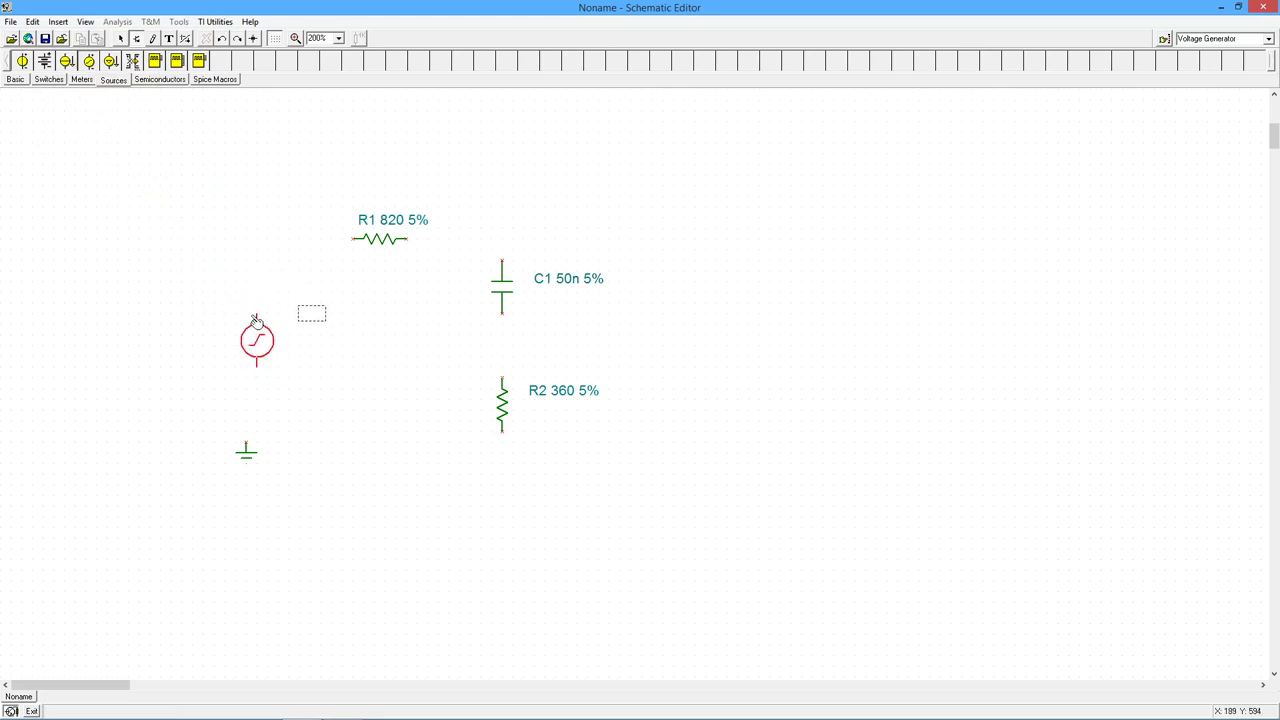
{"action": "left_click", "coordinate": [254, 304]}
{"action": "key", "text": "Escape"}
{"action": "left_click_drag", "start_coordinate": [250, 452], "coordinate": [251, 491]}
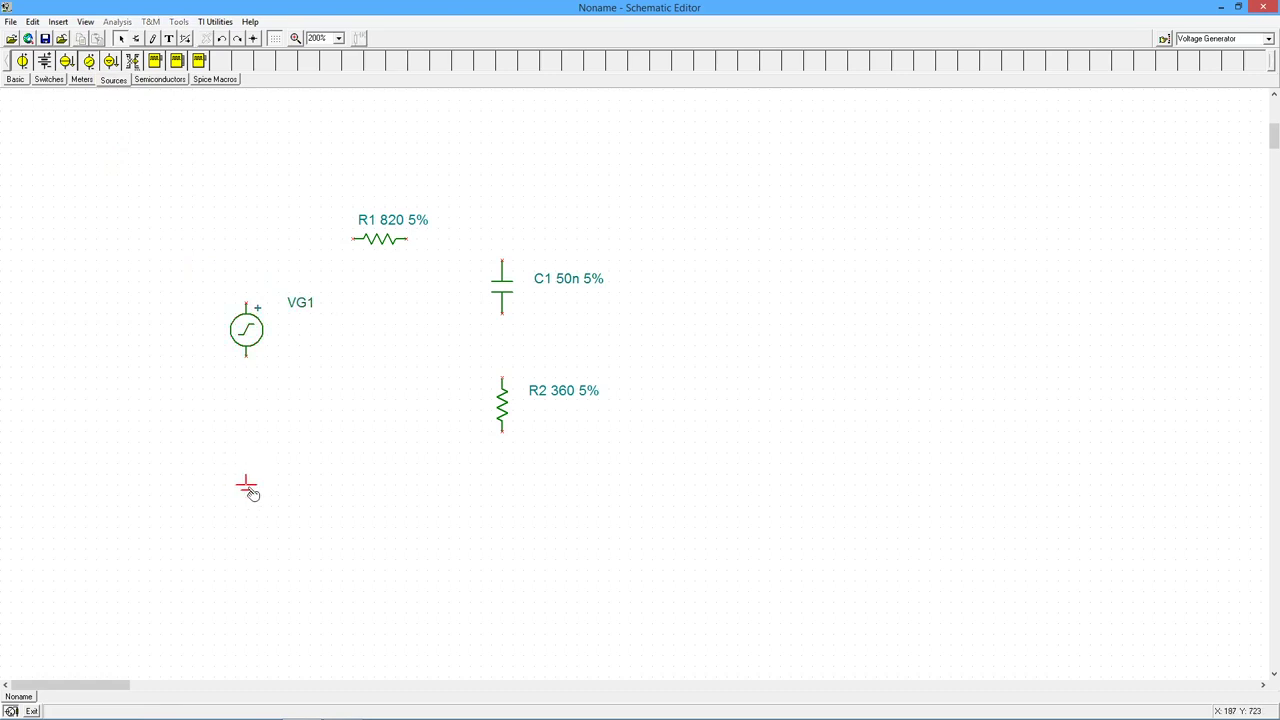
Change VG1's signal from unit step to a sinusoidal wave at 1k frequency
{"action": "double_click", "coordinate": [248, 333]}
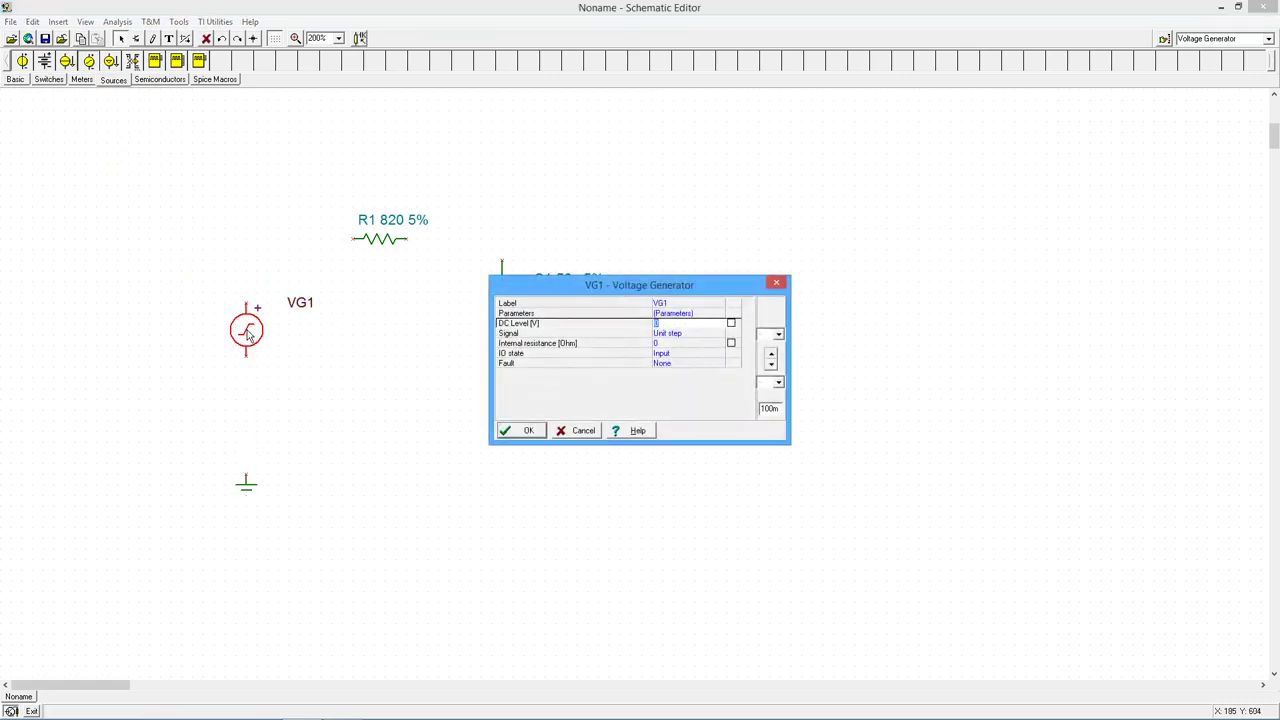
{"action": "left_click", "coordinate": [667, 336]}
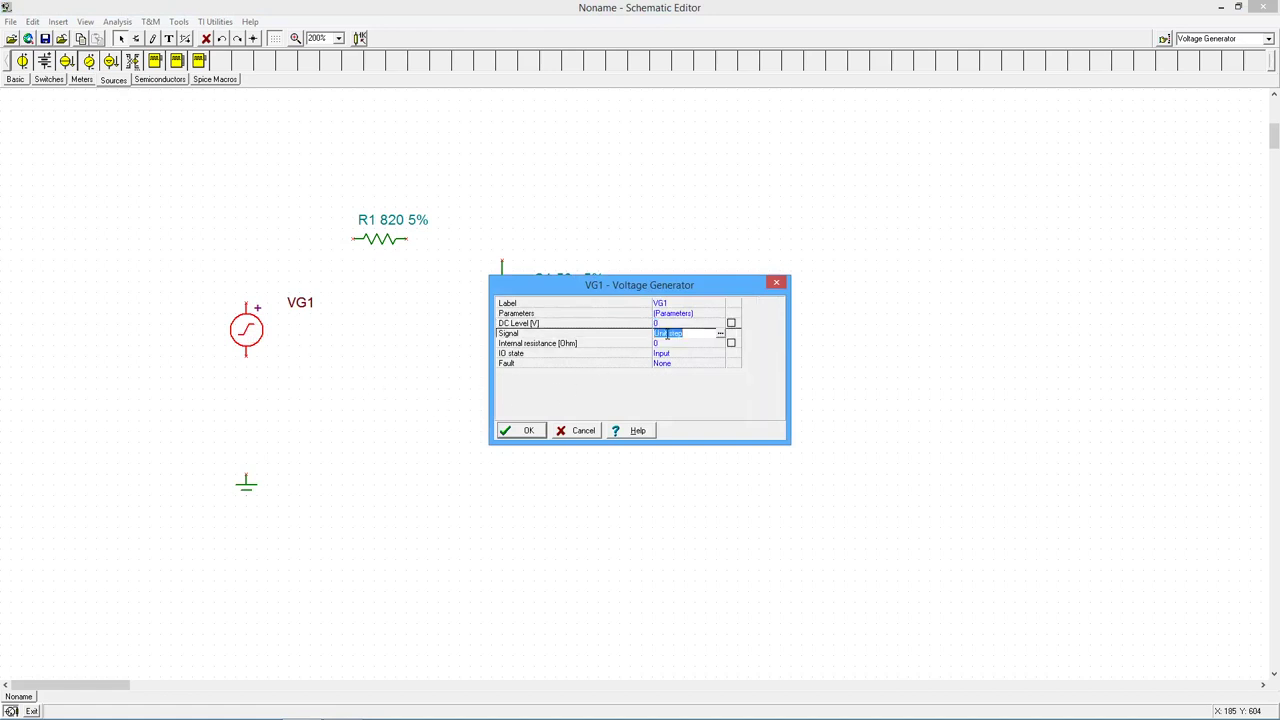
{"action": "left_click", "coordinate": [721, 338]}
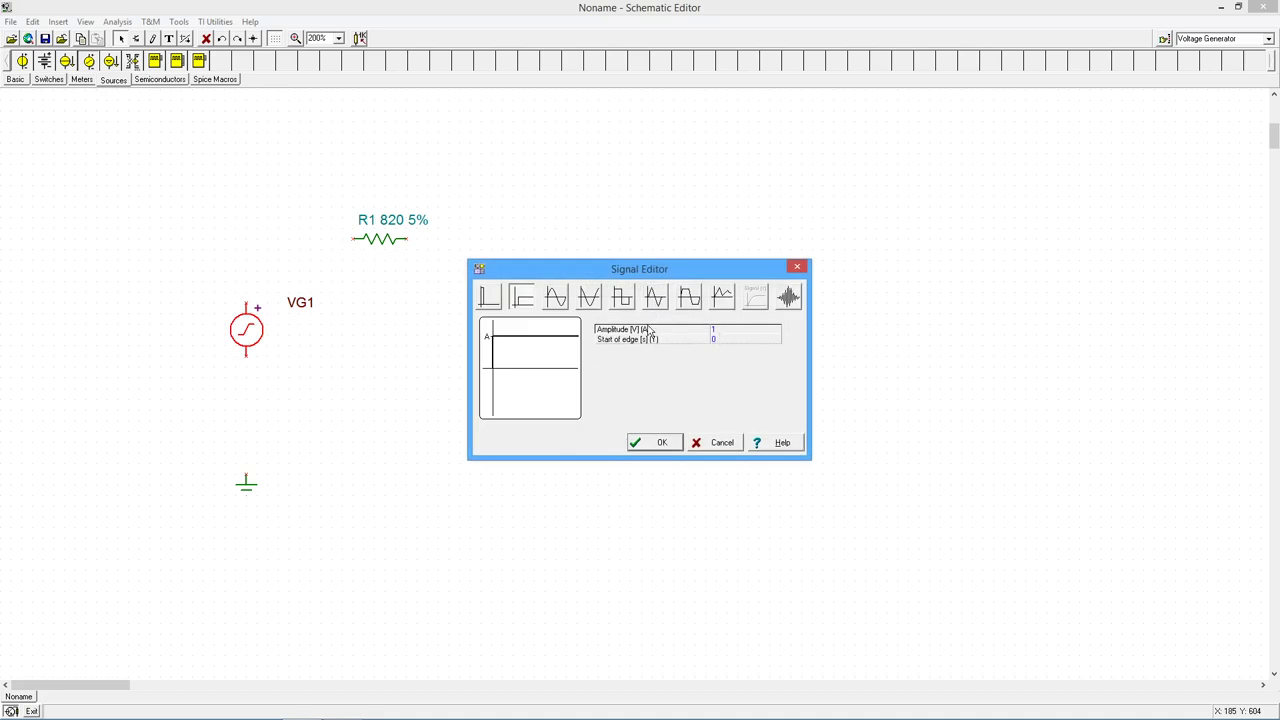
{"action": "left_click", "coordinate": [557, 298]}
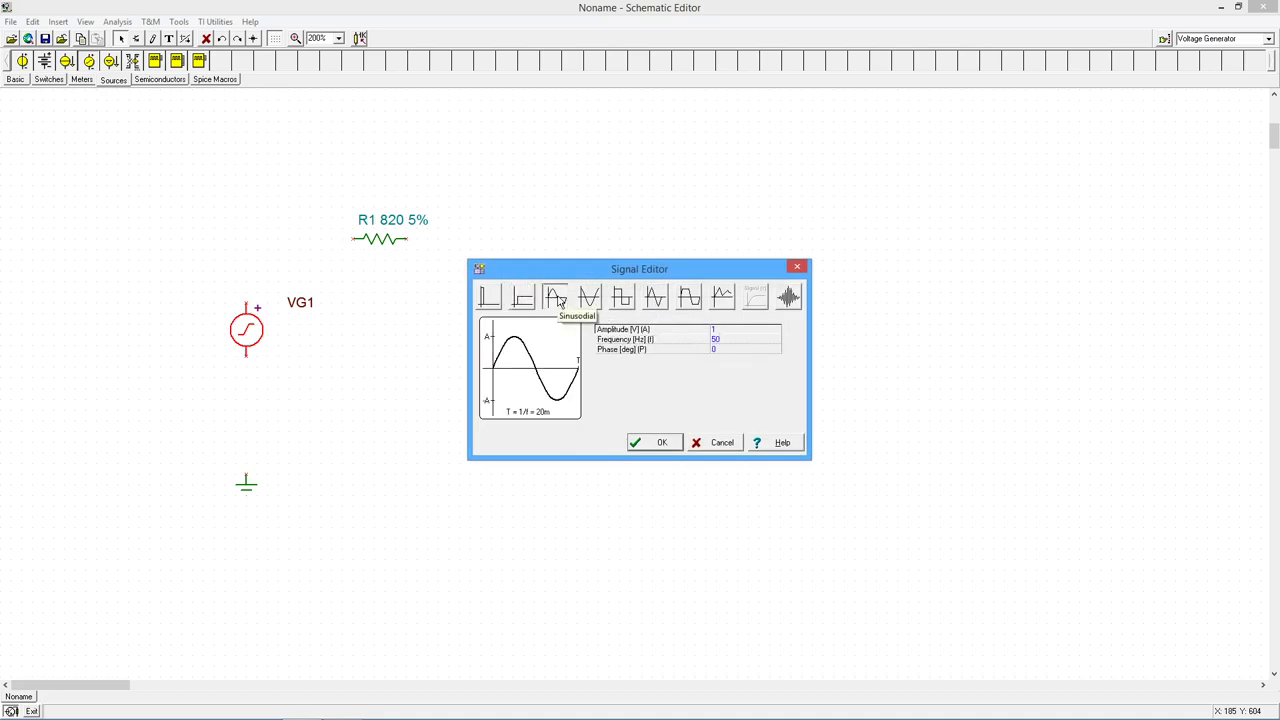
{"action": "left_click", "coordinate": [724, 340]}
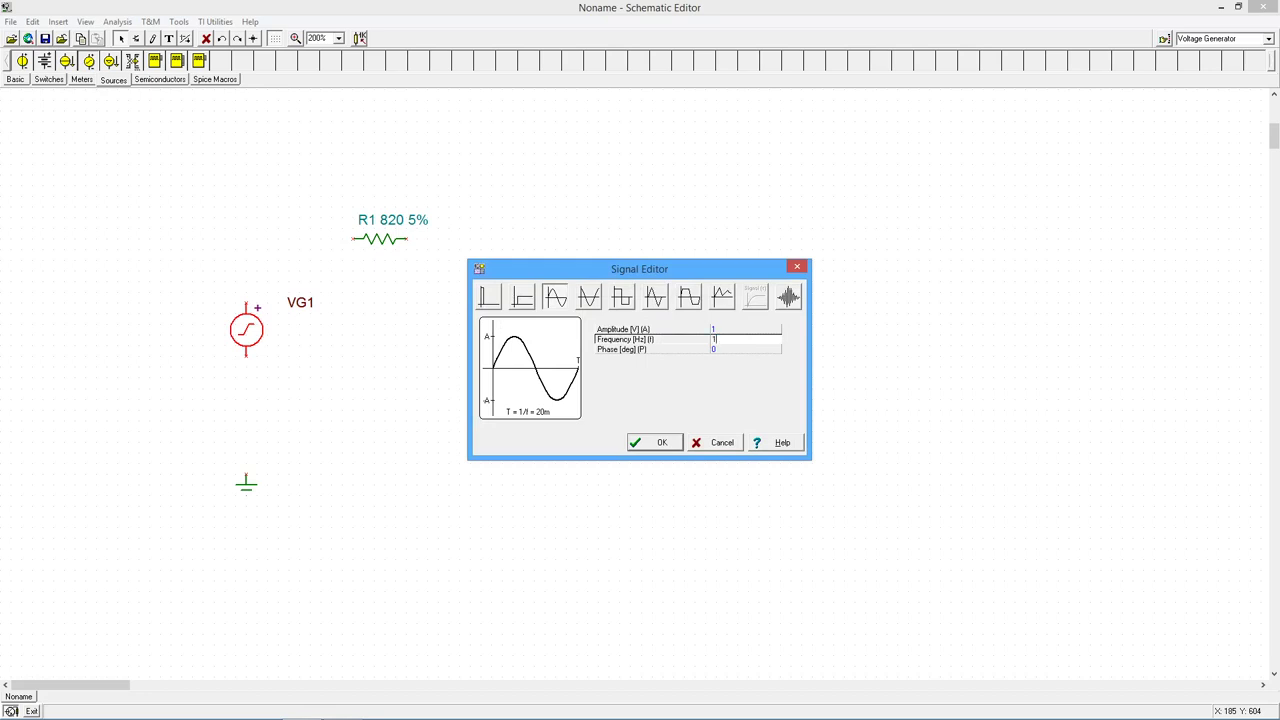
{"action": "key", "text": "Return"}
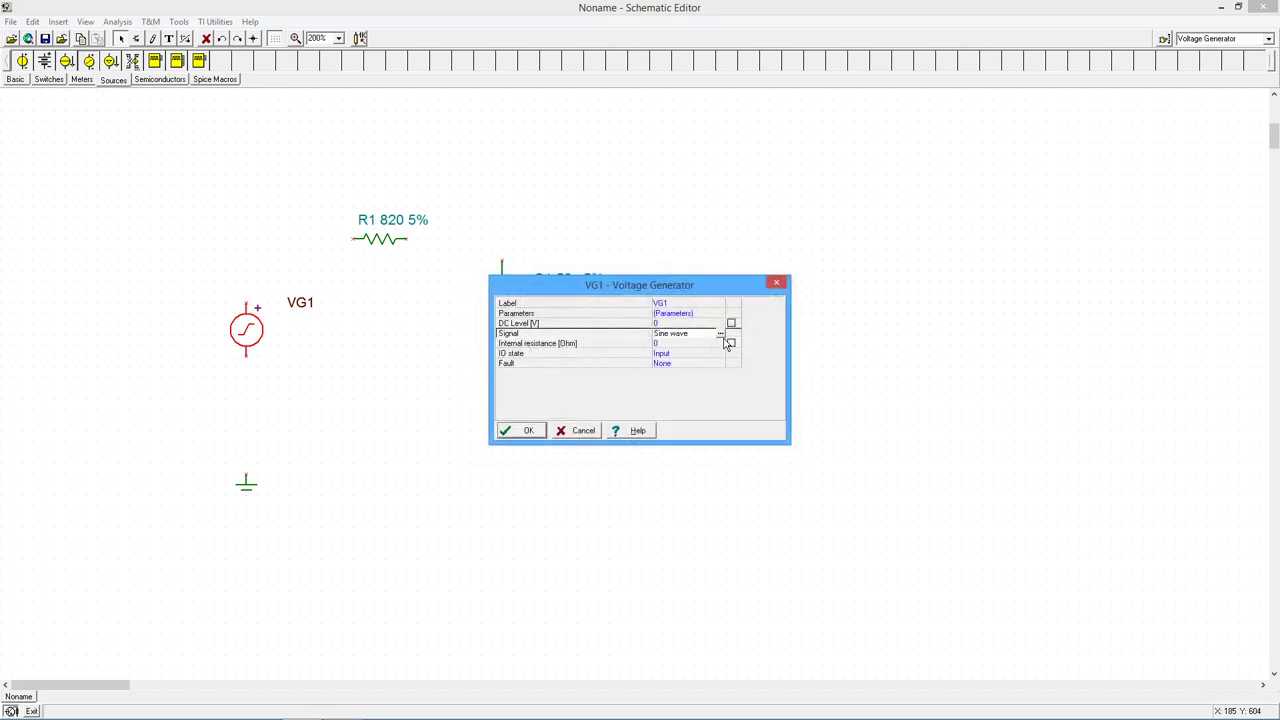
{"action": "left_click", "coordinate": [530, 431]}
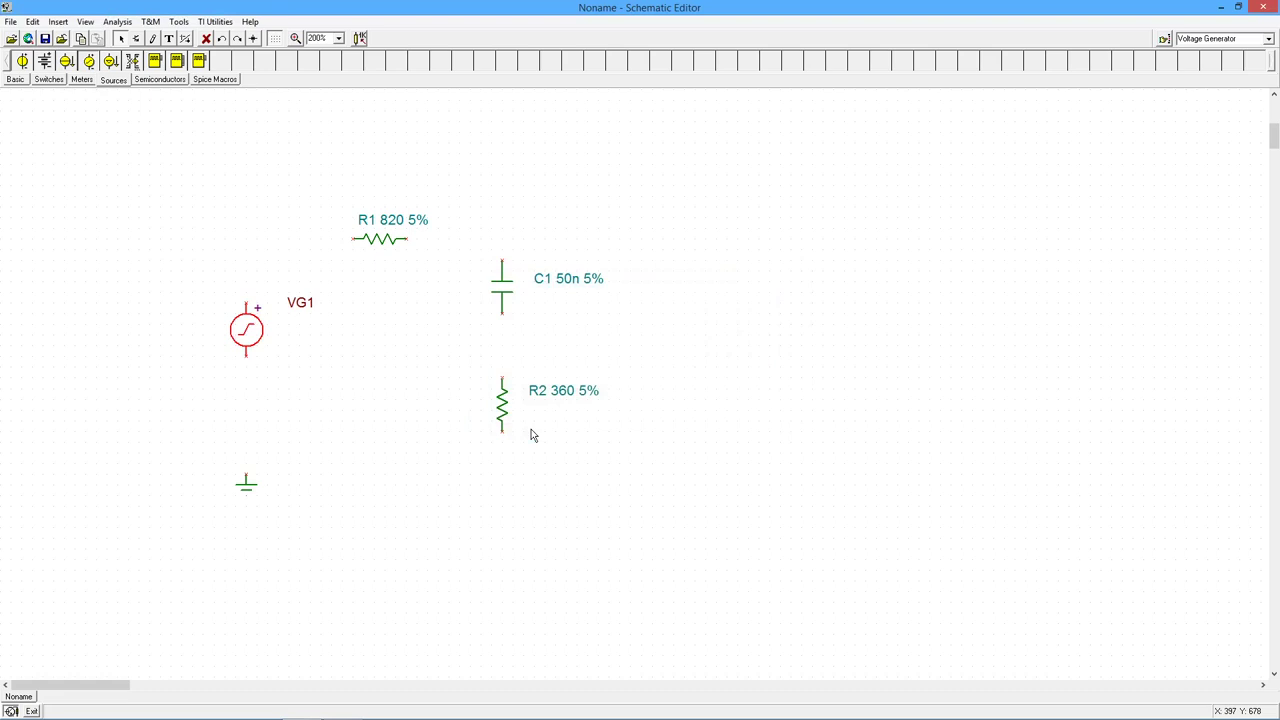
Wire ground to VG1, VG1 to R1, R1 to C1, C1 to R2, and R2 back to ground
{"action": "left_click", "coordinate": [247, 474]}
{"action": "left_click", "coordinate": [246, 358]}
{"action": "left_click", "coordinate": [248, 300]}
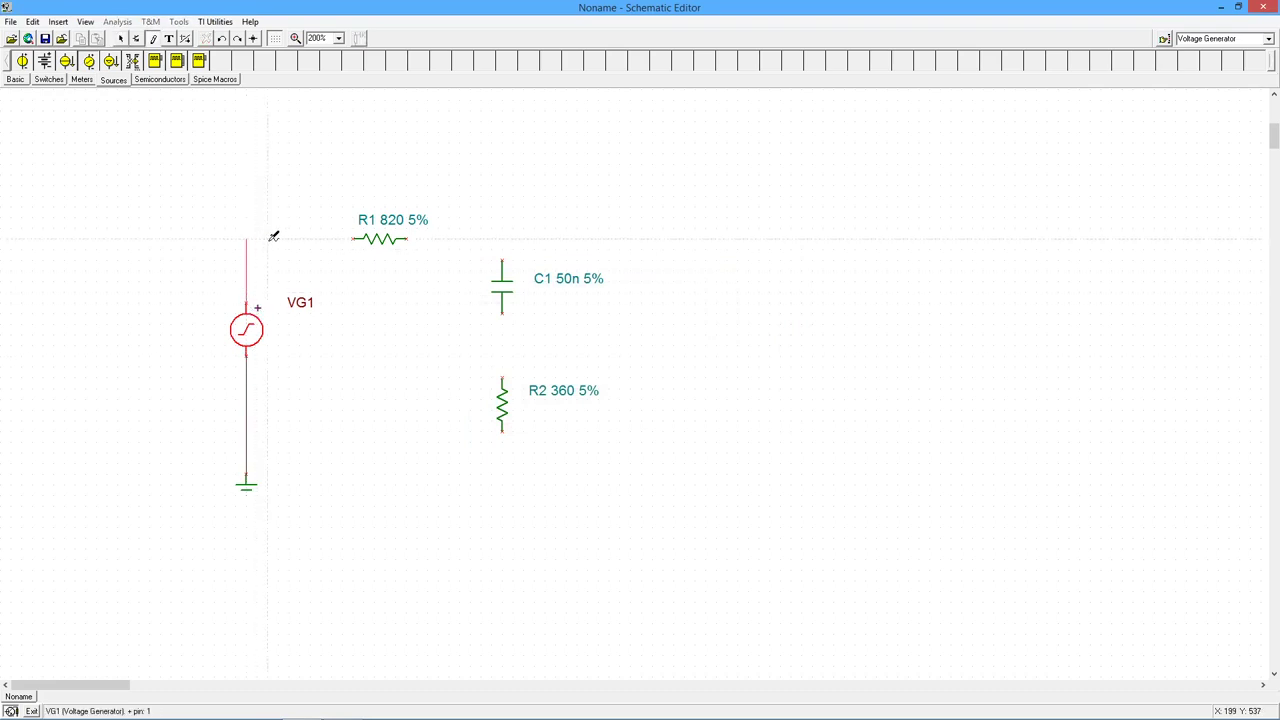
{"action": "left_click", "coordinate": [354, 240]}
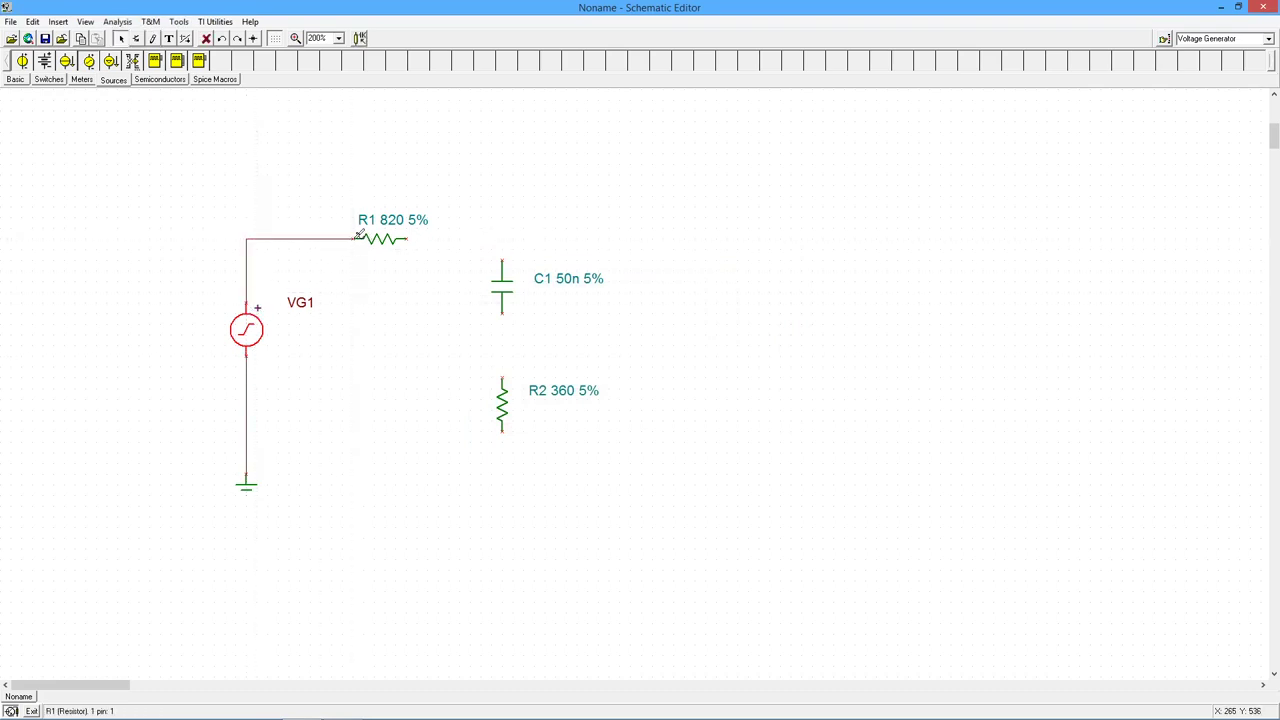
{"action": "left_click", "coordinate": [408, 240]}
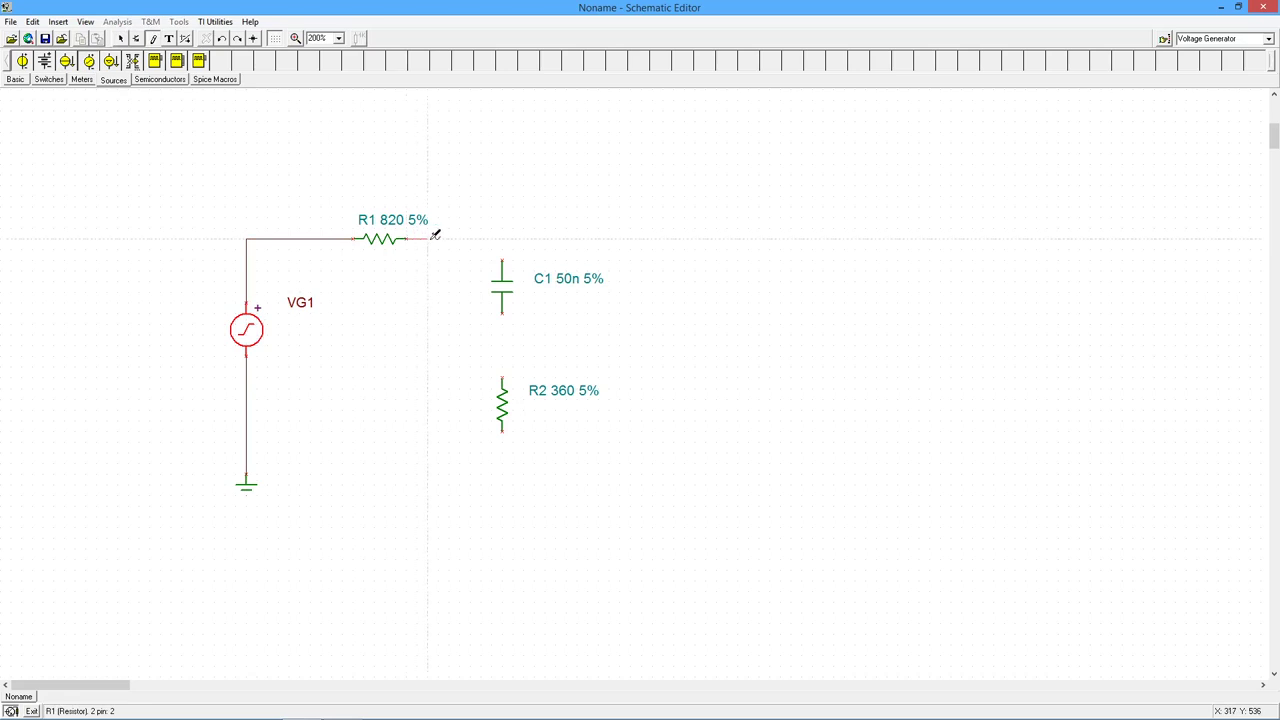
{"action": "left_click", "coordinate": [502, 262]}
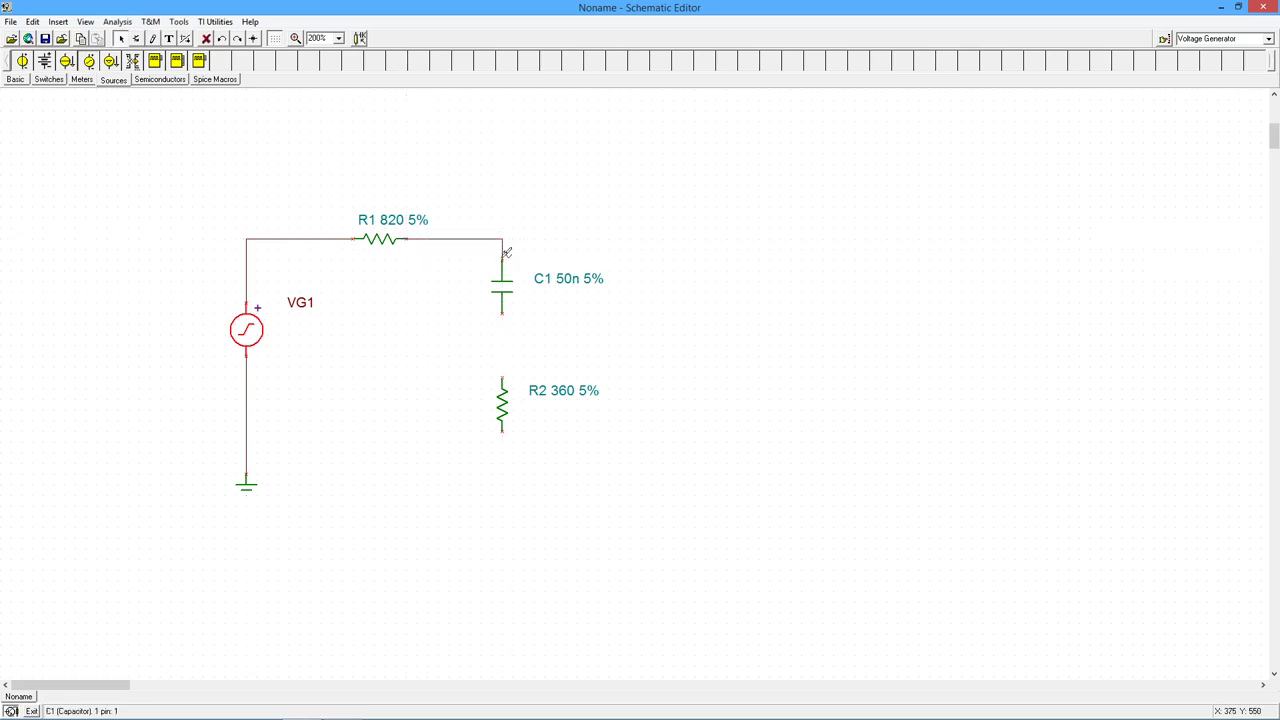
{"action": "left_click", "coordinate": [506, 322]}
{"action": "left_click", "coordinate": [503, 380]}
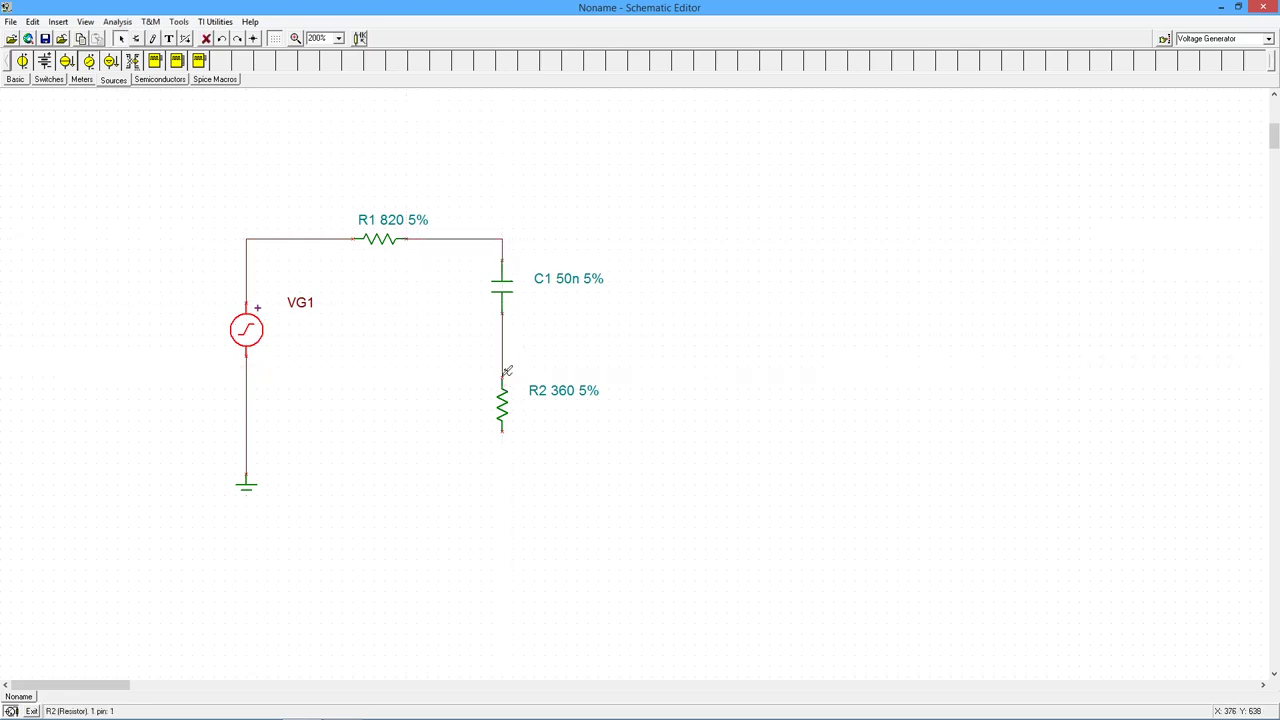
{"action": "left_click", "coordinate": [503, 428]}
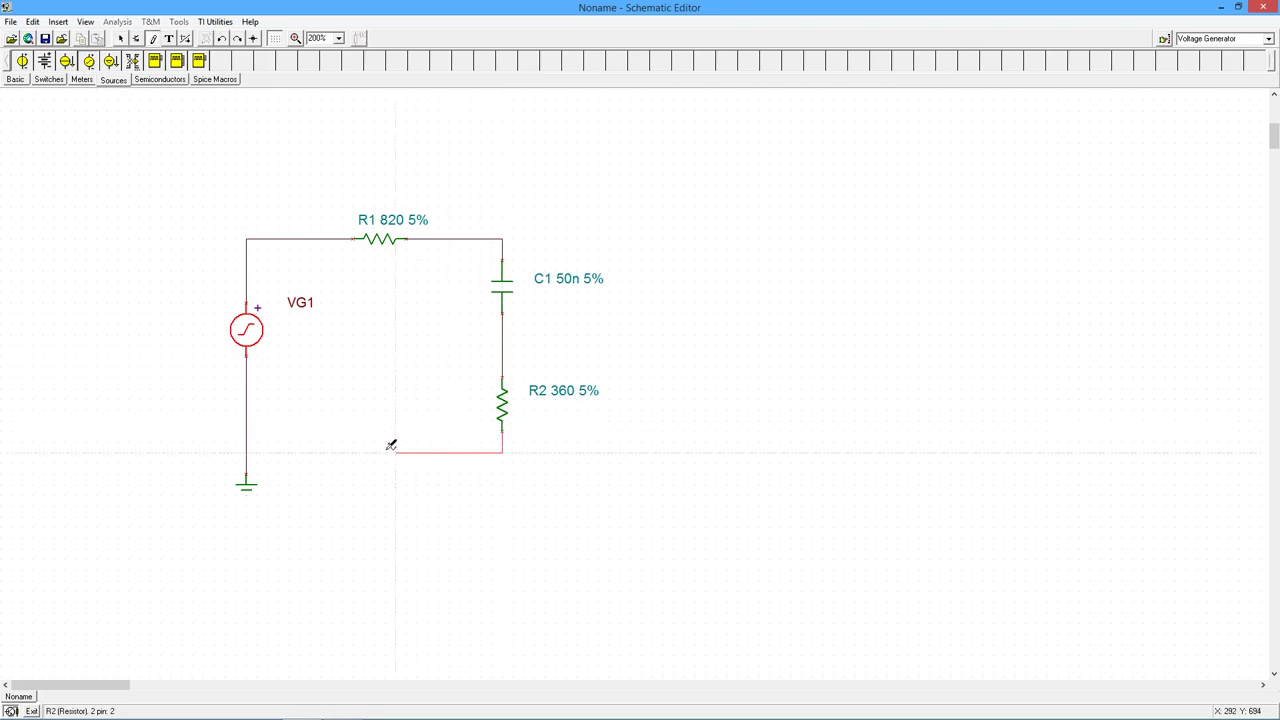
{"action": "left_click", "coordinate": [247, 452]}
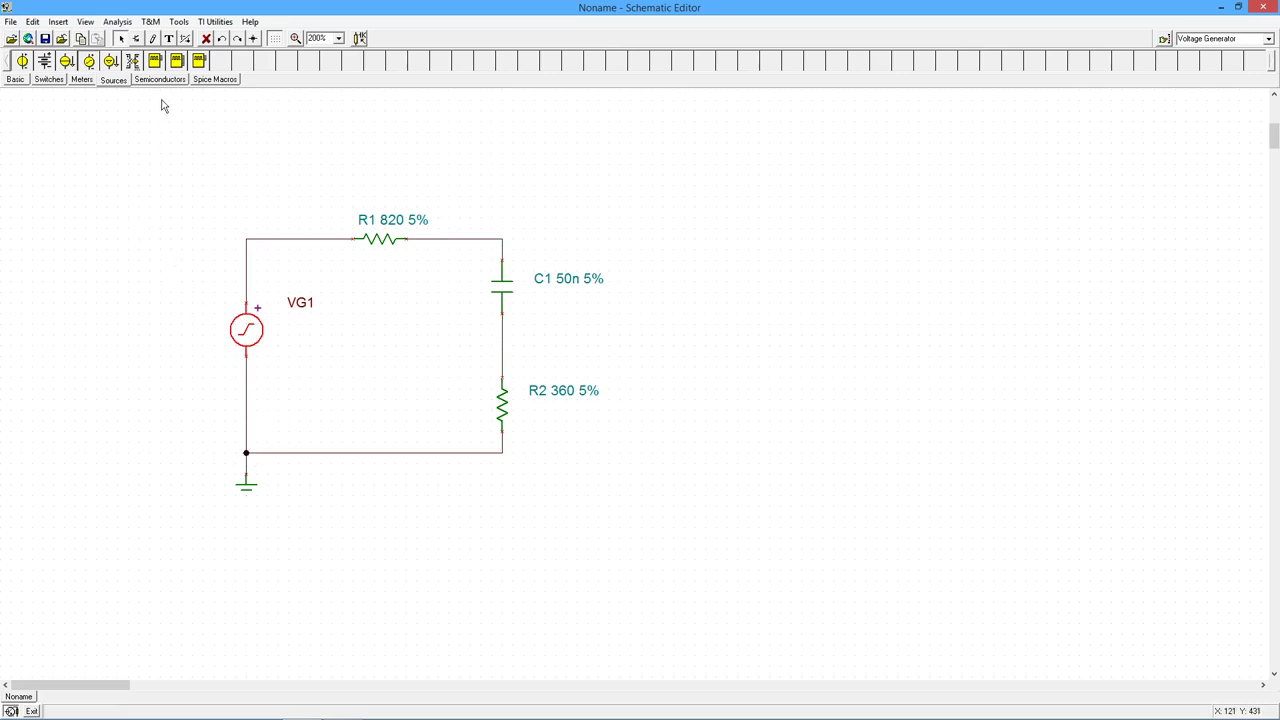
Place voltage pins VF1 at top-left, VF2 at top-right and VF3 at the C1–R2 junction
{"action": "left_click", "coordinate": [82, 80]}
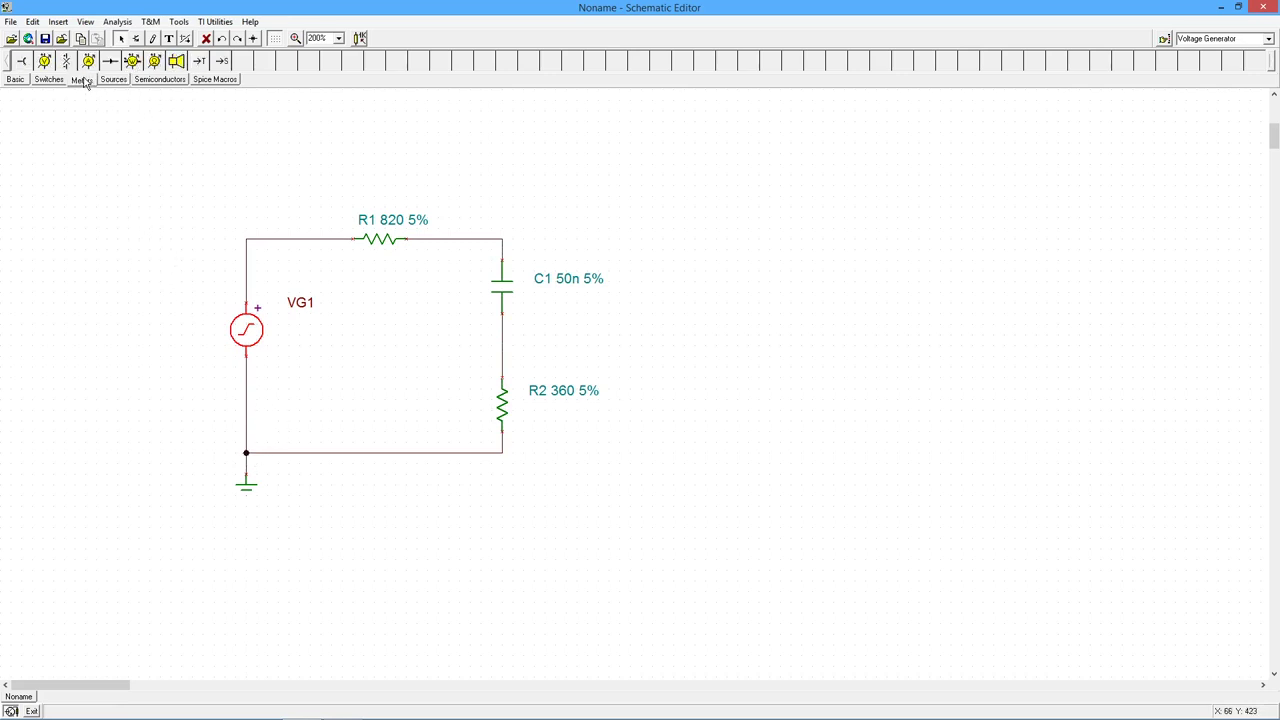
{"action": "left_click", "coordinate": [22, 63]}
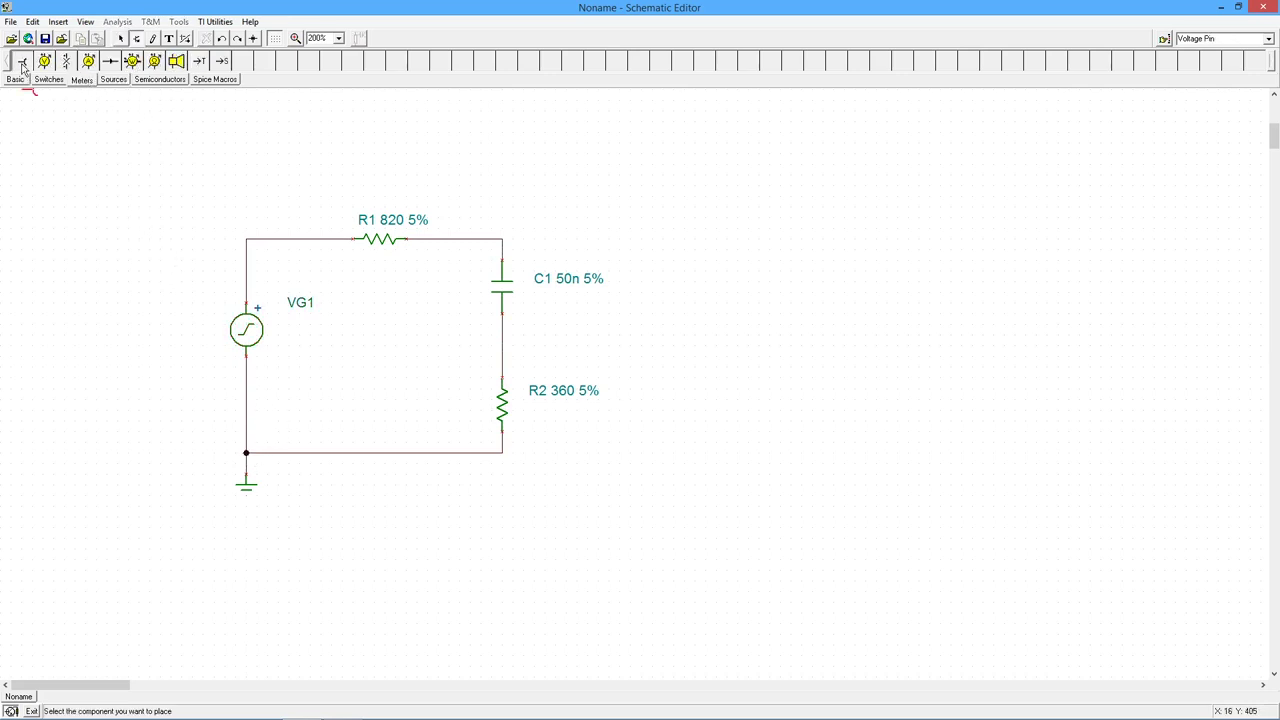
{"action": "left_click", "coordinate": [263, 238]}
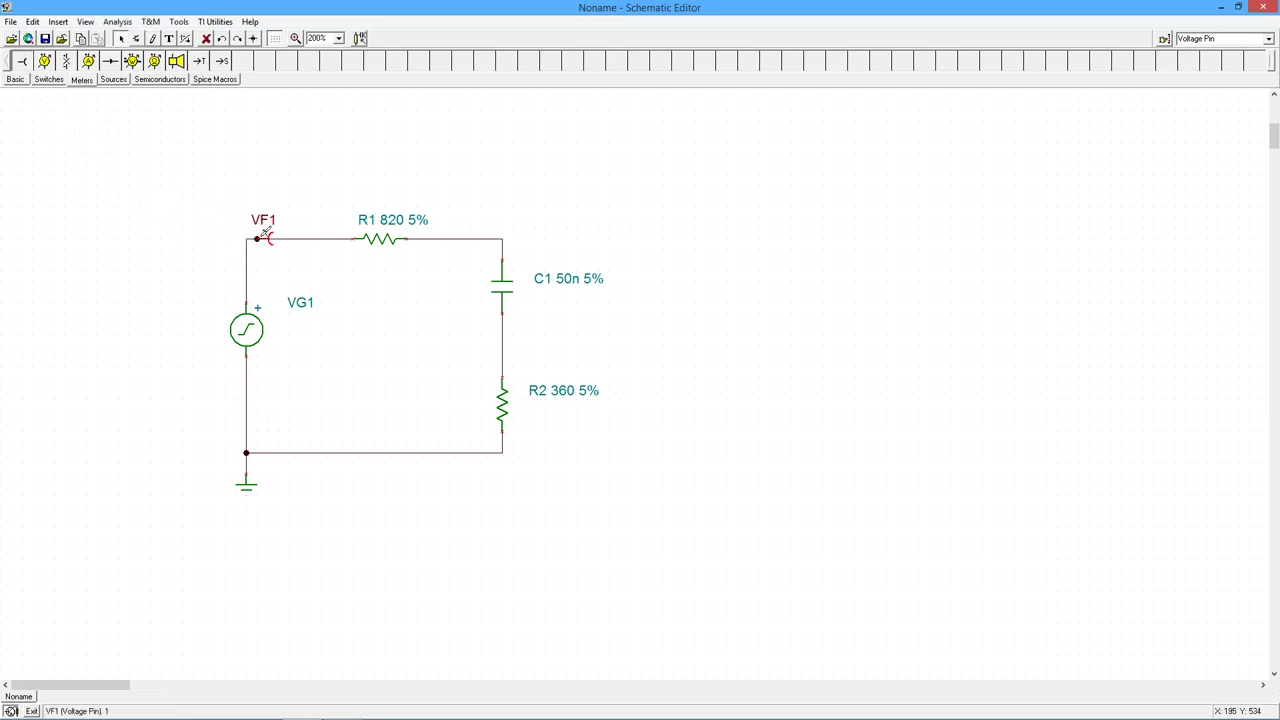
{"action": "left_click", "coordinate": [22, 63]}
{"action": "left_click", "coordinate": [509, 244]}
{"action": "left_click", "coordinate": [22, 63]}
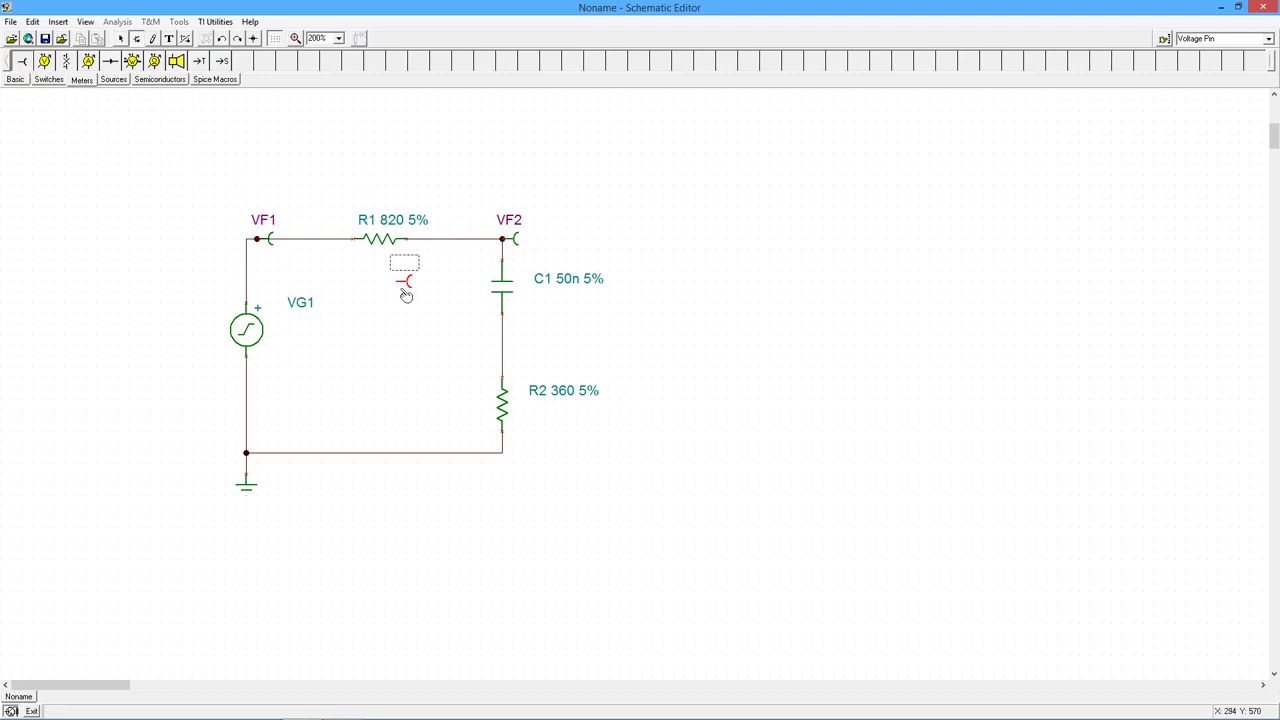
{"action": "left_click", "coordinate": [504, 342]}
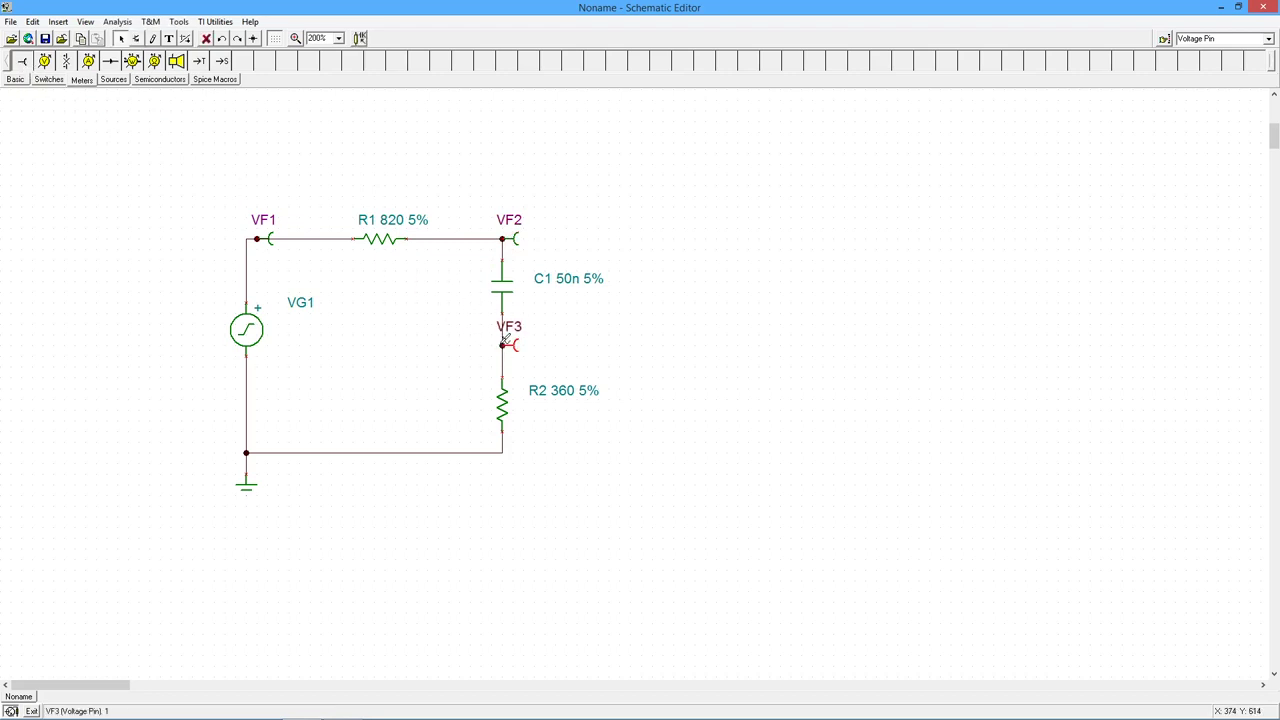
{"action": "double_click", "coordinate": [265, 222]}
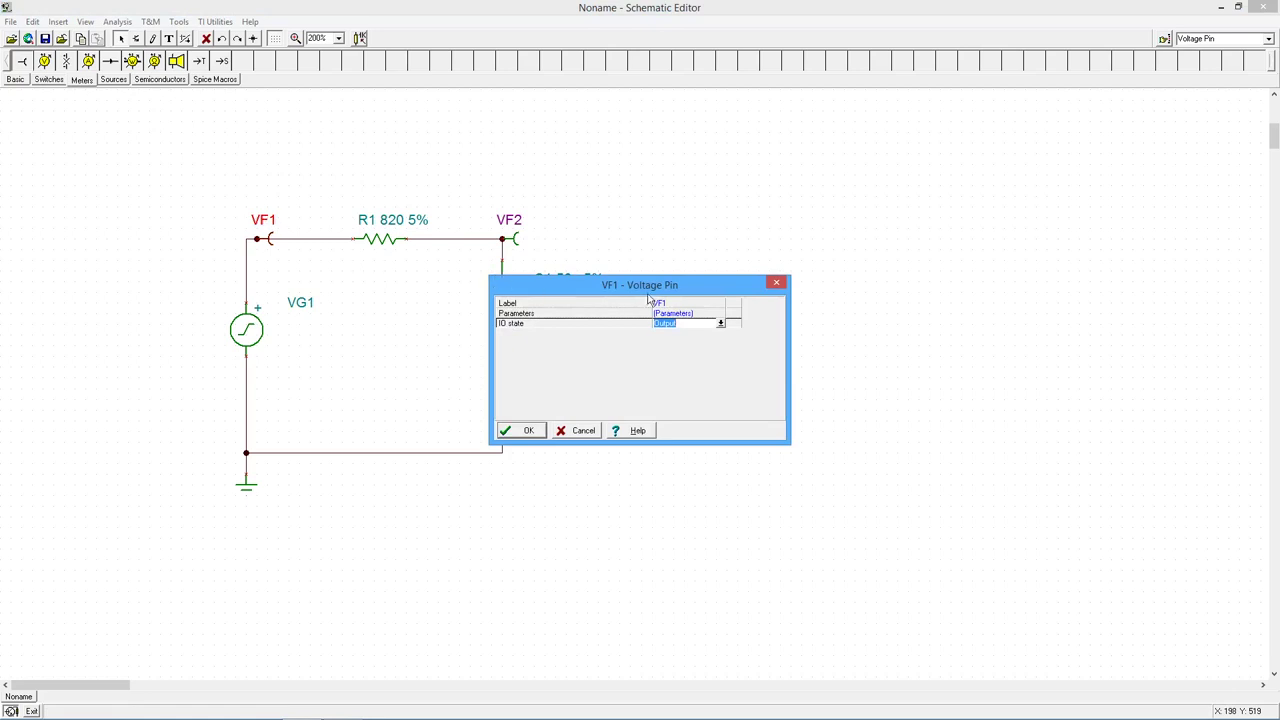
Relabel voltage pin VF1 as A and VF2 as B
{"action": "left_click", "coordinate": [678, 302]}
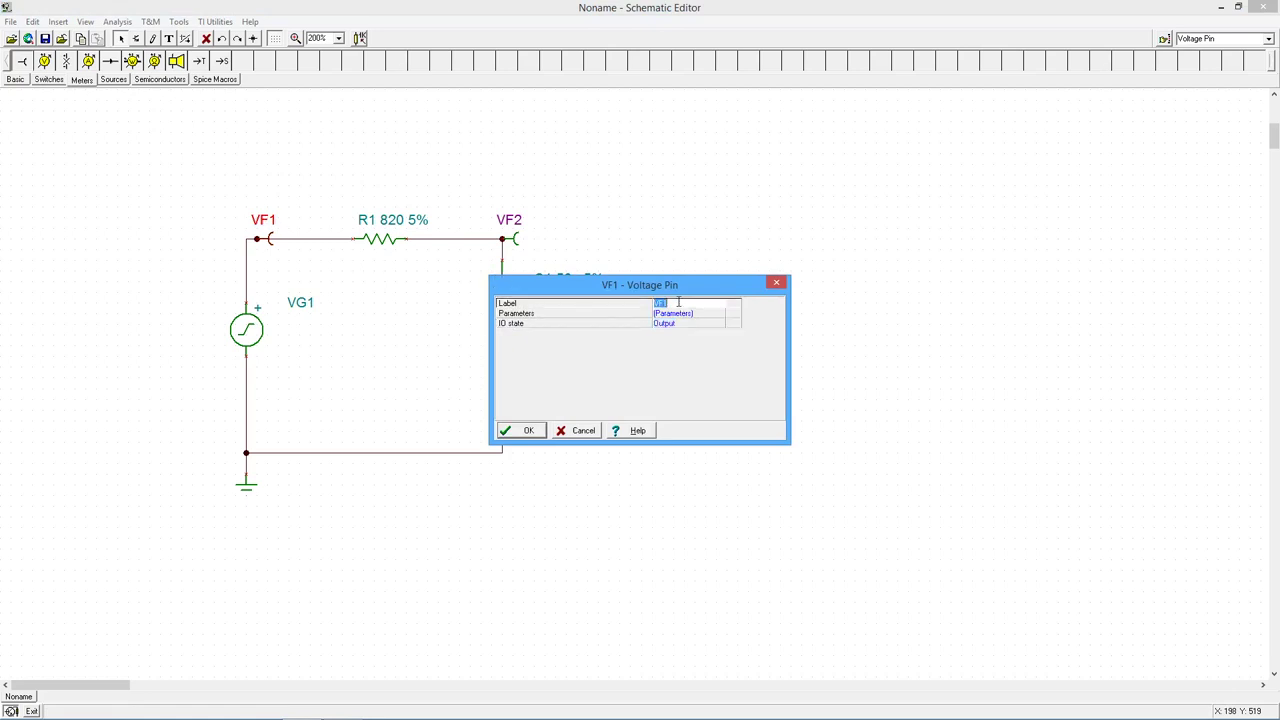
{"action": "type", "text": "A"}
{"action": "left_click", "coordinate": [531, 431]}
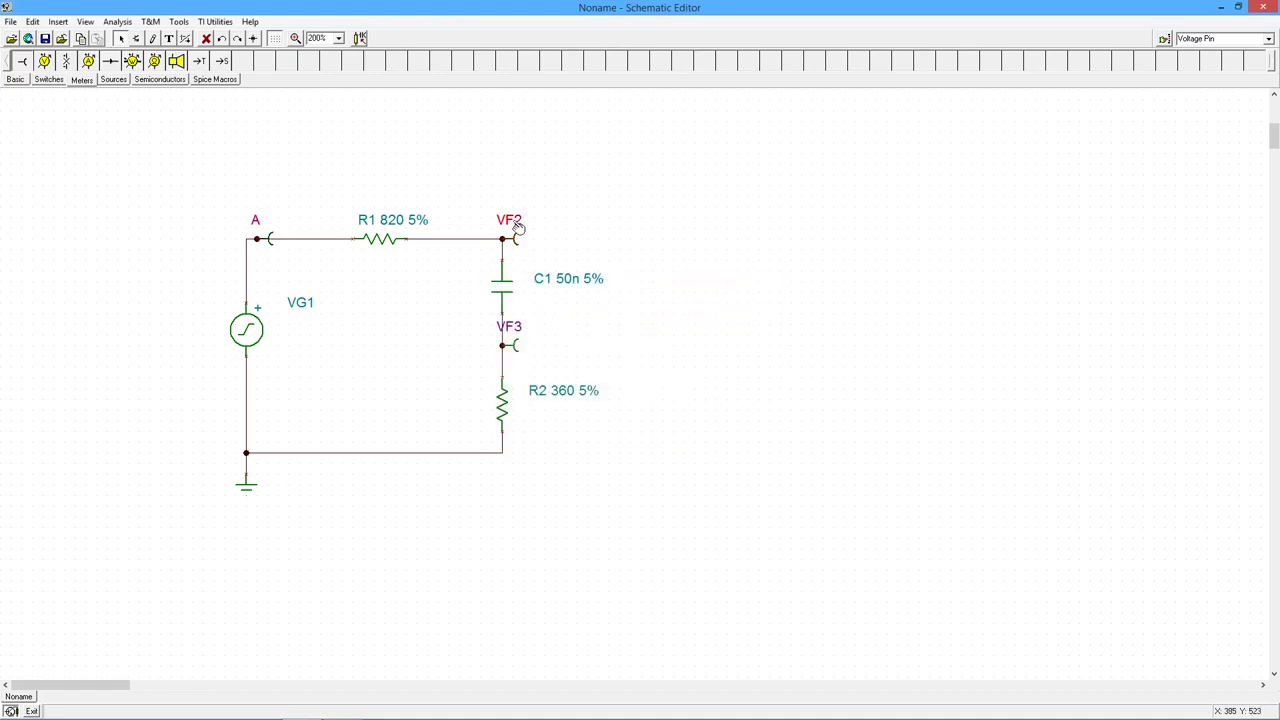
{"action": "double_click", "coordinate": [515, 236]}
{"action": "left_click", "coordinate": [678, 303]}
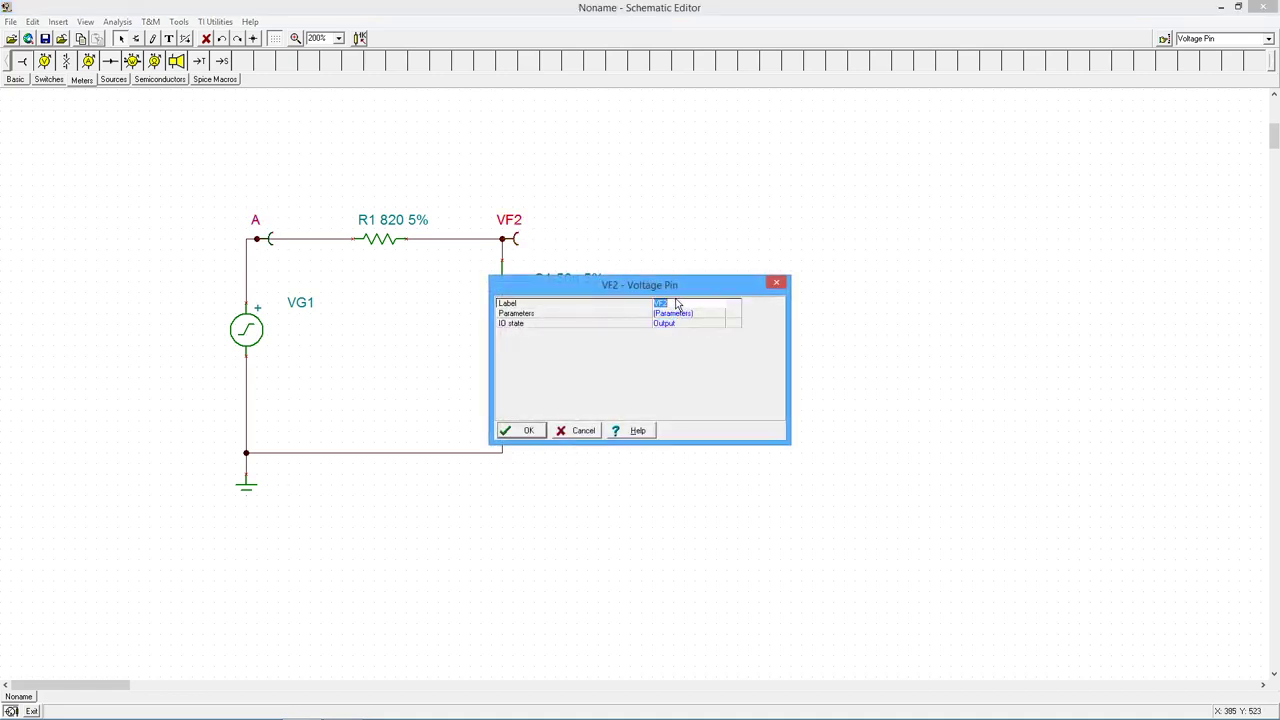
{"action": "type", "text": "B"}
{"action": "left_click", "coordinate": [537, 436]}
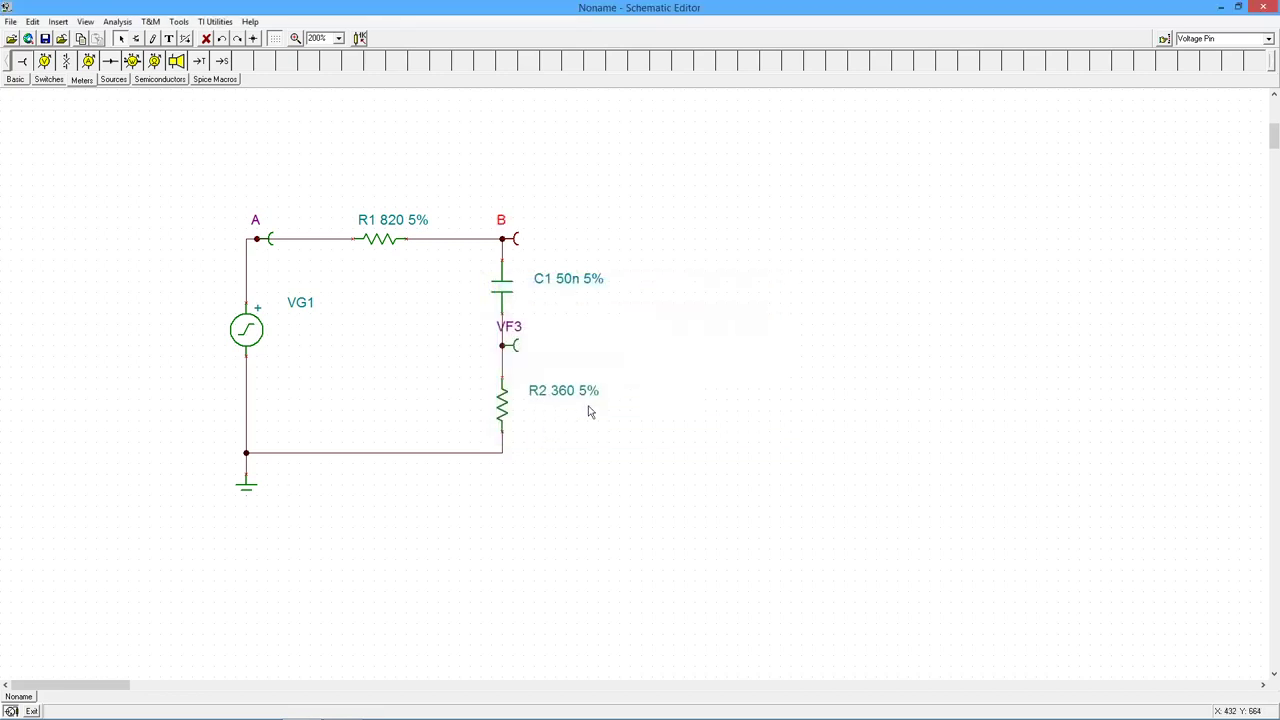
Relabel VF3 as C and position its label beside the C1–R2 junction
{"action": "left_click_drag", "start_coordinate": [520, 336], "coordinate": [477, 339]}
{"action": "double_click", "coordinate": [477, 339]}
{"action": "left_click", "coordinate": [686, 303]}
{"action": "type", "text": "C"}
{"action": "left_click", "coordinate": [528, 431]}
{"action": "left_click_drag", "start_coordinate": [463, 333], "coordinate": [486, 334]}
{"action": "left_click", "coordinate": [117, 22]}
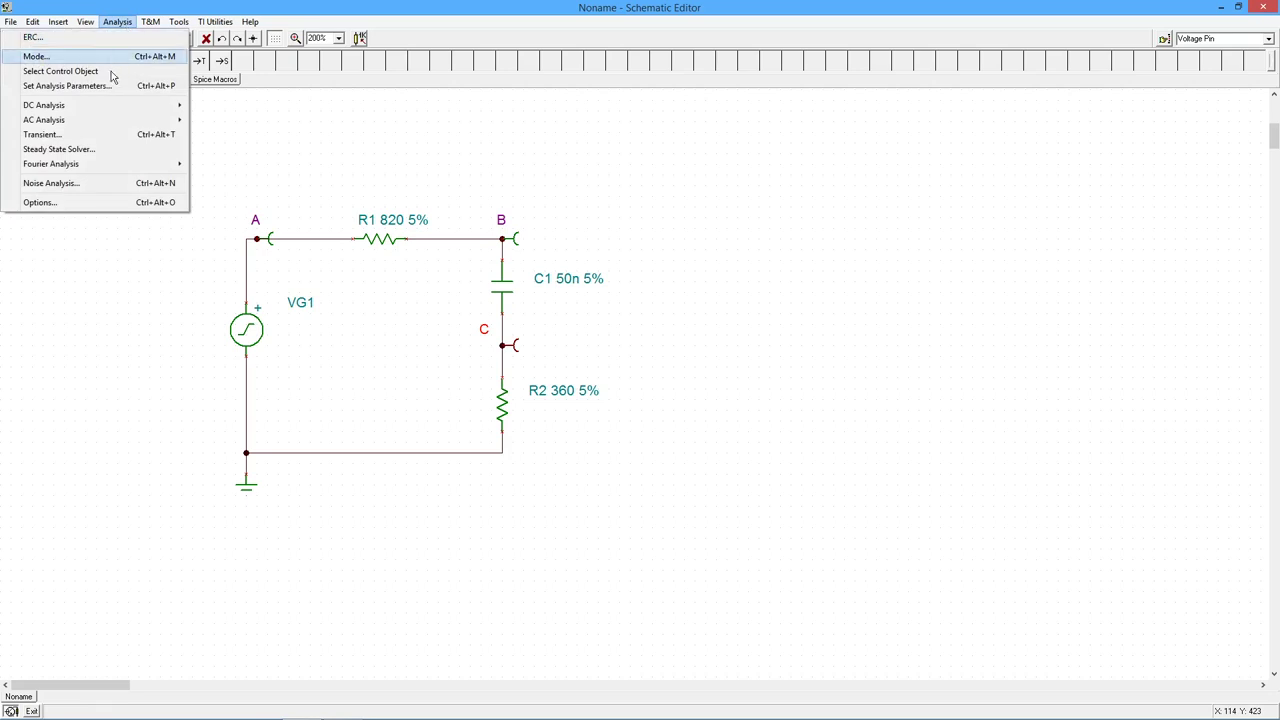
{"action": "mouse_move", "coordinate": [109, 121]}
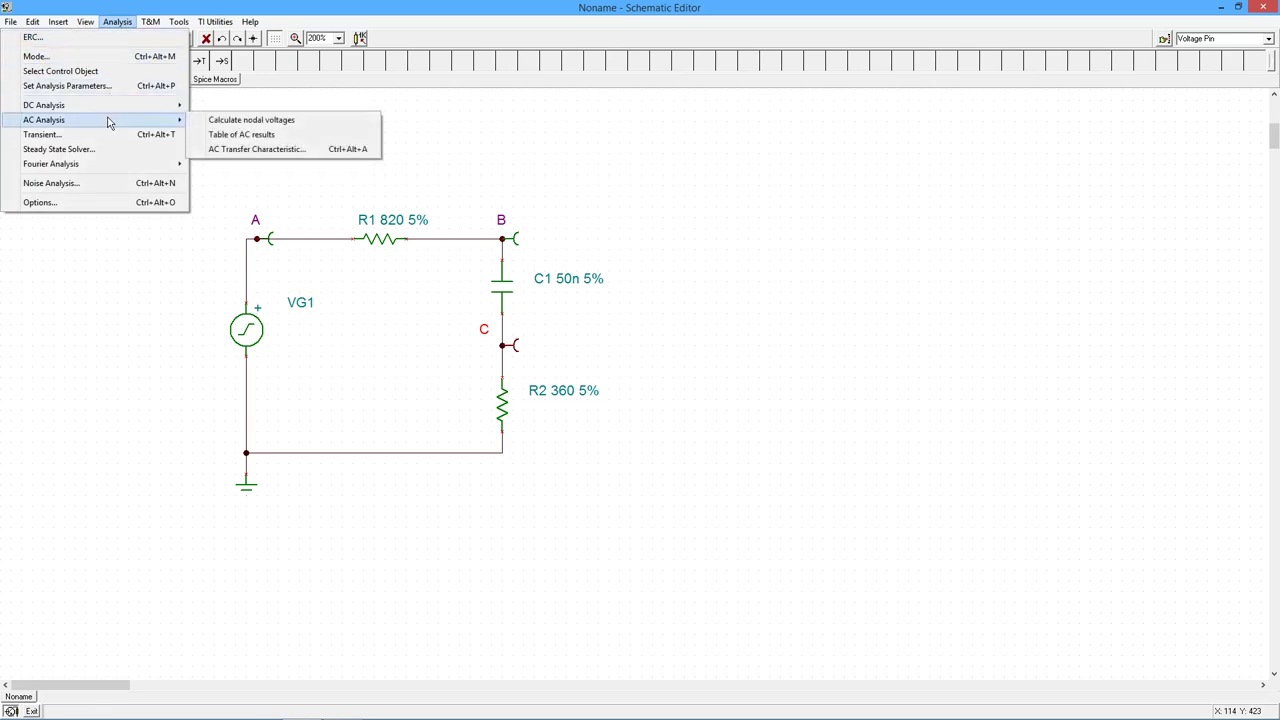
{"action": "left_click", "coordinate": [222, 121]}
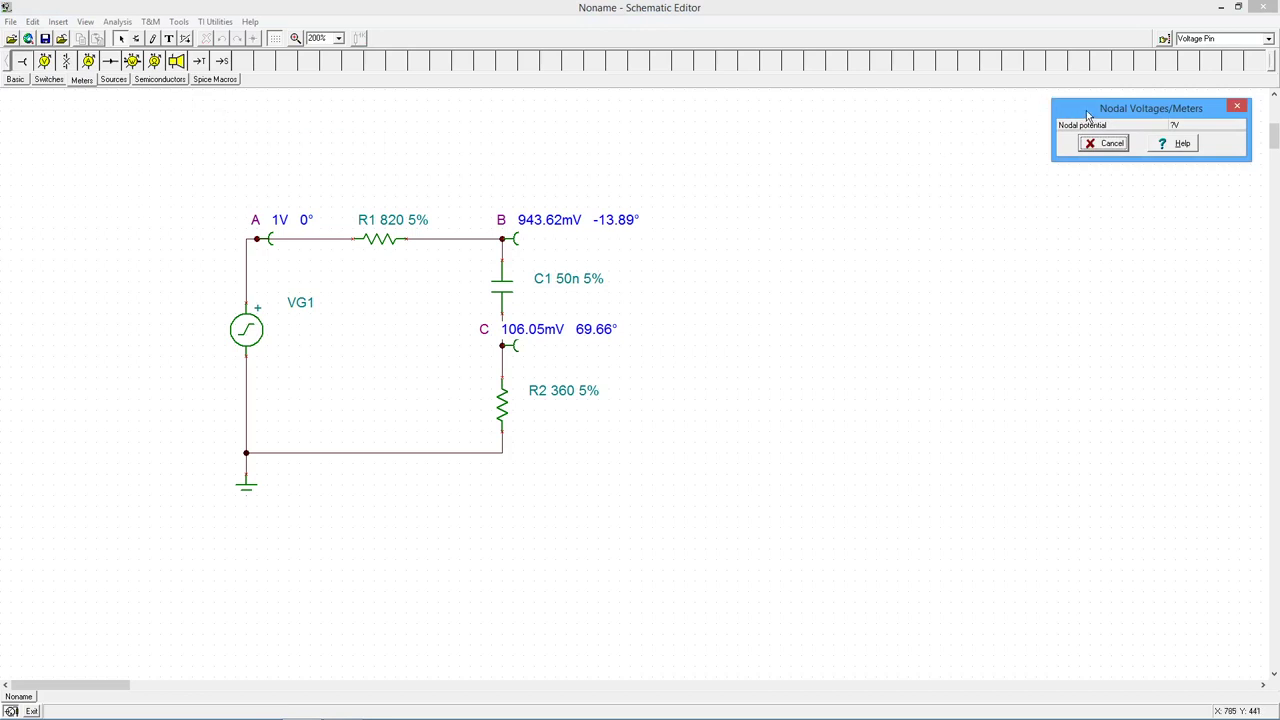
{"action": "left_click_drag", "start_coordinate": [1087, 115], "coordinate": [719, 190]}
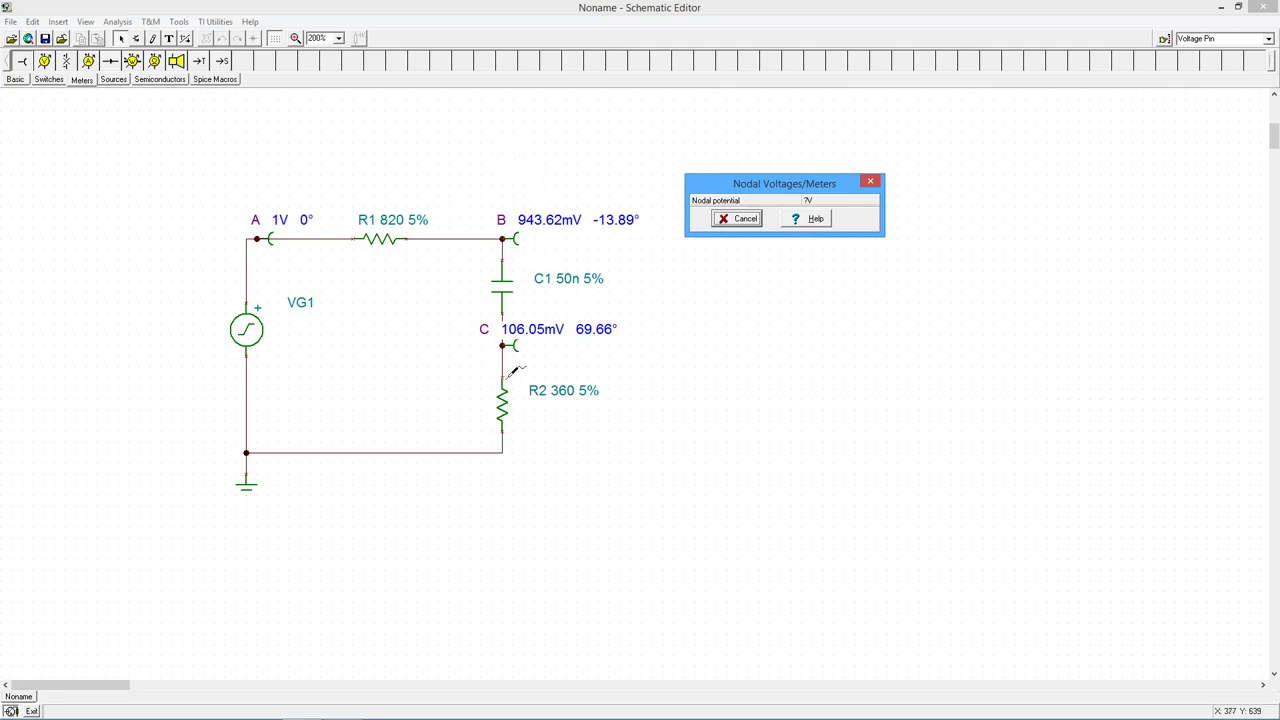
{"action": "left_click", "coordinate": [483, 405]}
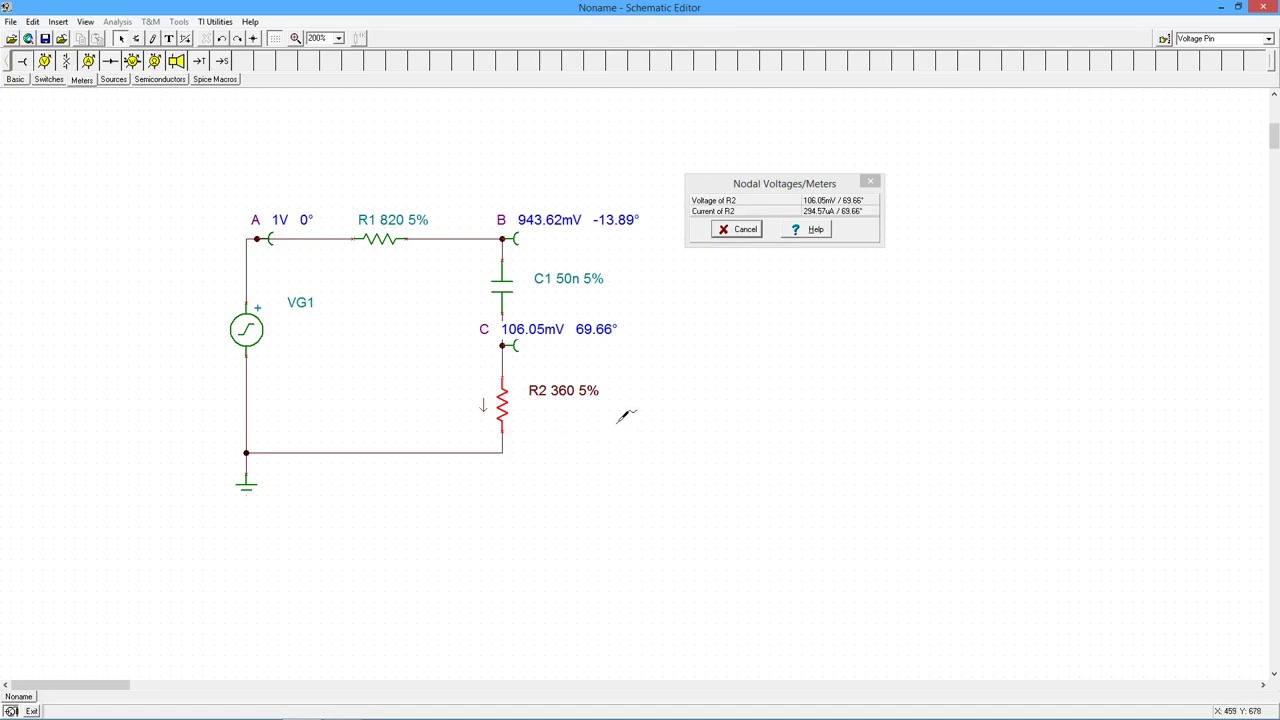
{"action": "left_click", "coordinate": [743, 230]}
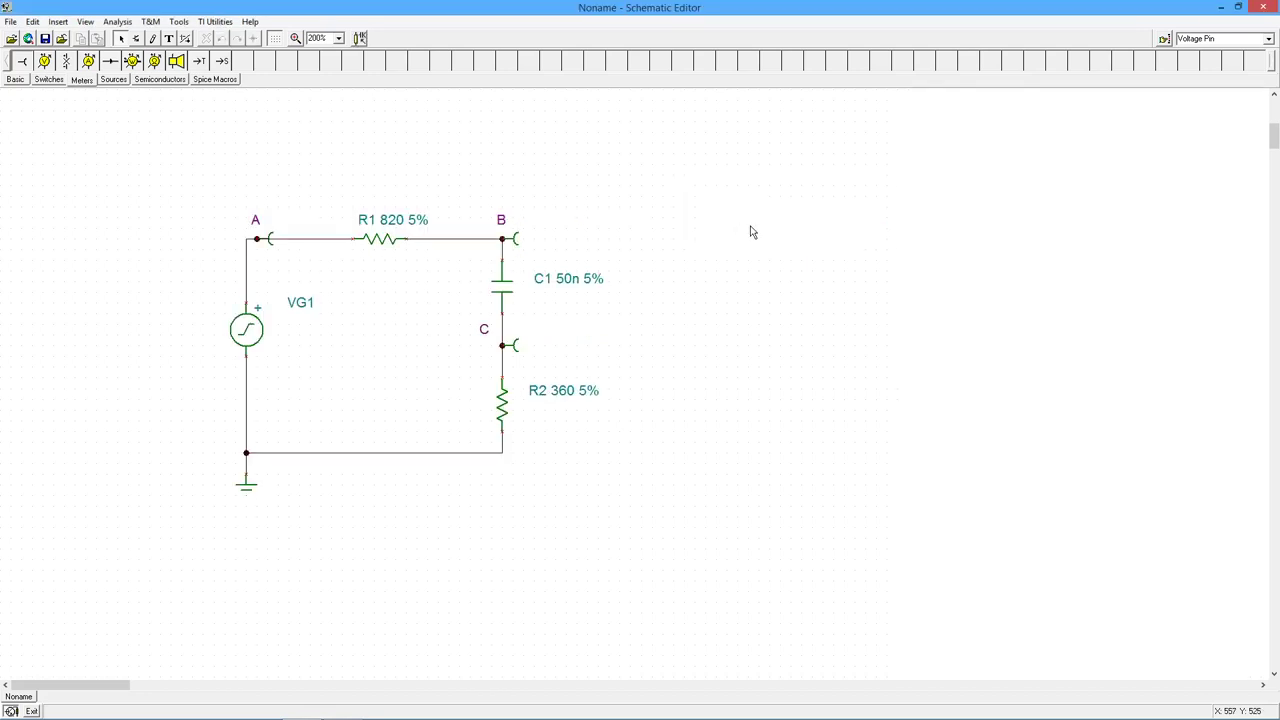
{"action": "left_click", "coordinate": [117, 25]}
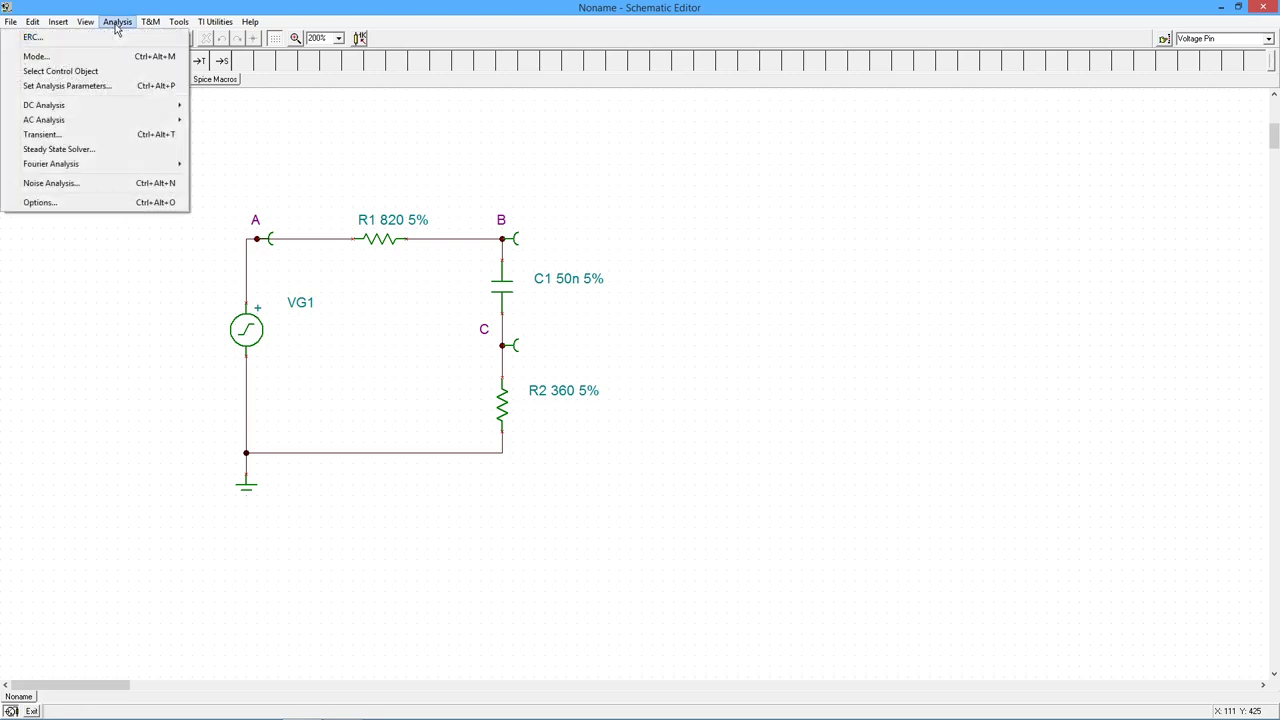
{"action": "mouse_move", "coordinate": [109, 124]}
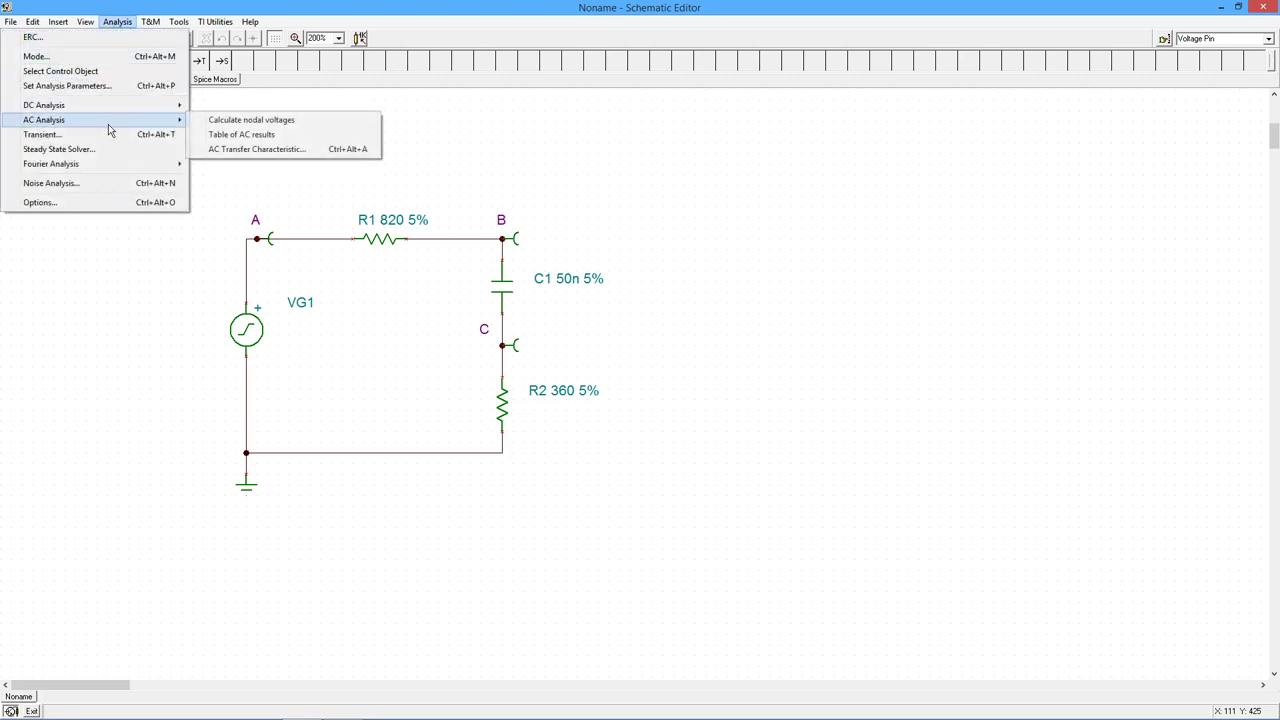
{"action": "left_click", "coordinate": [237, 135]}
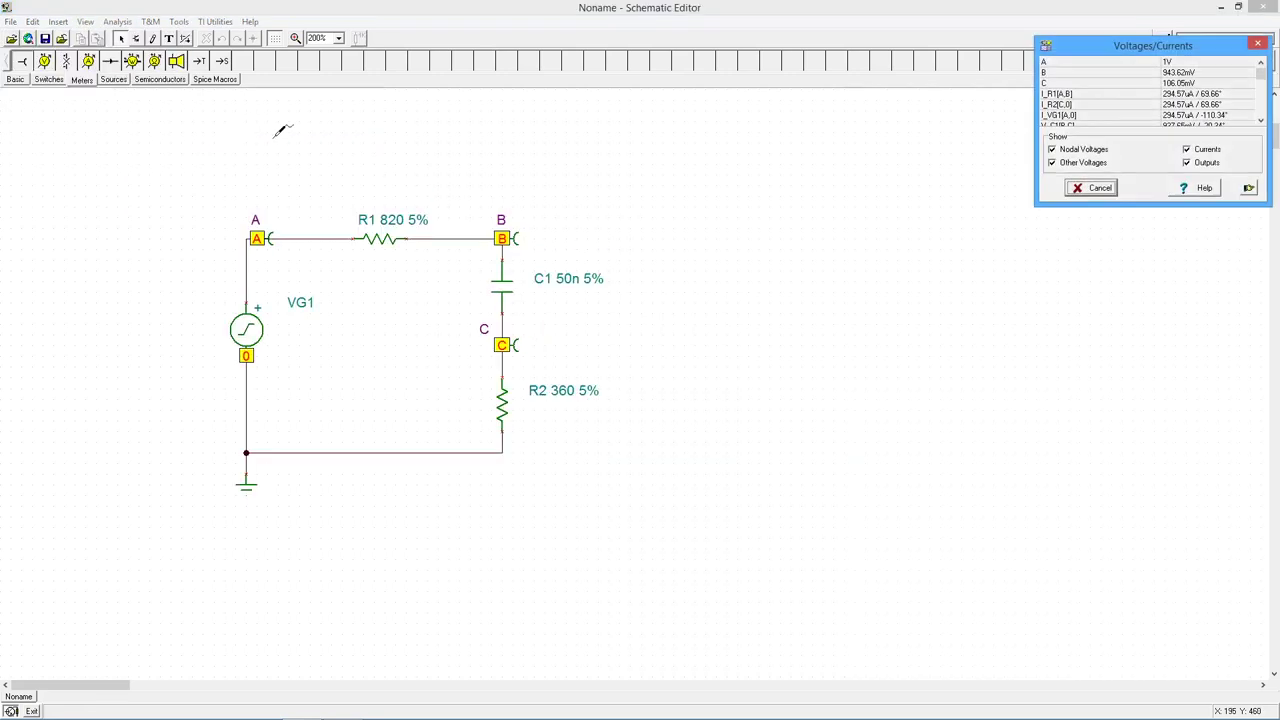
{"action": "left_click_drag", "start_coordinate": [1112, 52], "coordinate": [726, 181]}
{"action": "left_click_drag", "start_coordinate": [757, 336], "coordinate": [752, 423]}
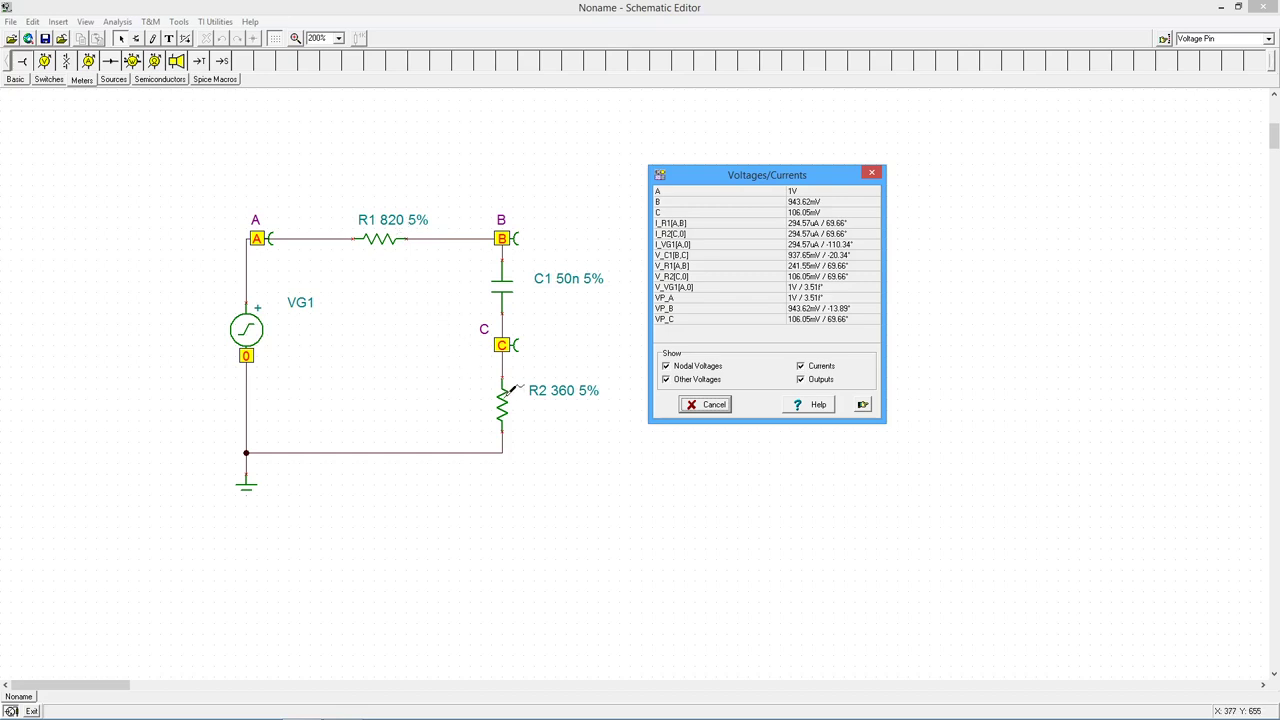
{"action": "left_click", "coordinate": [512, 388]}
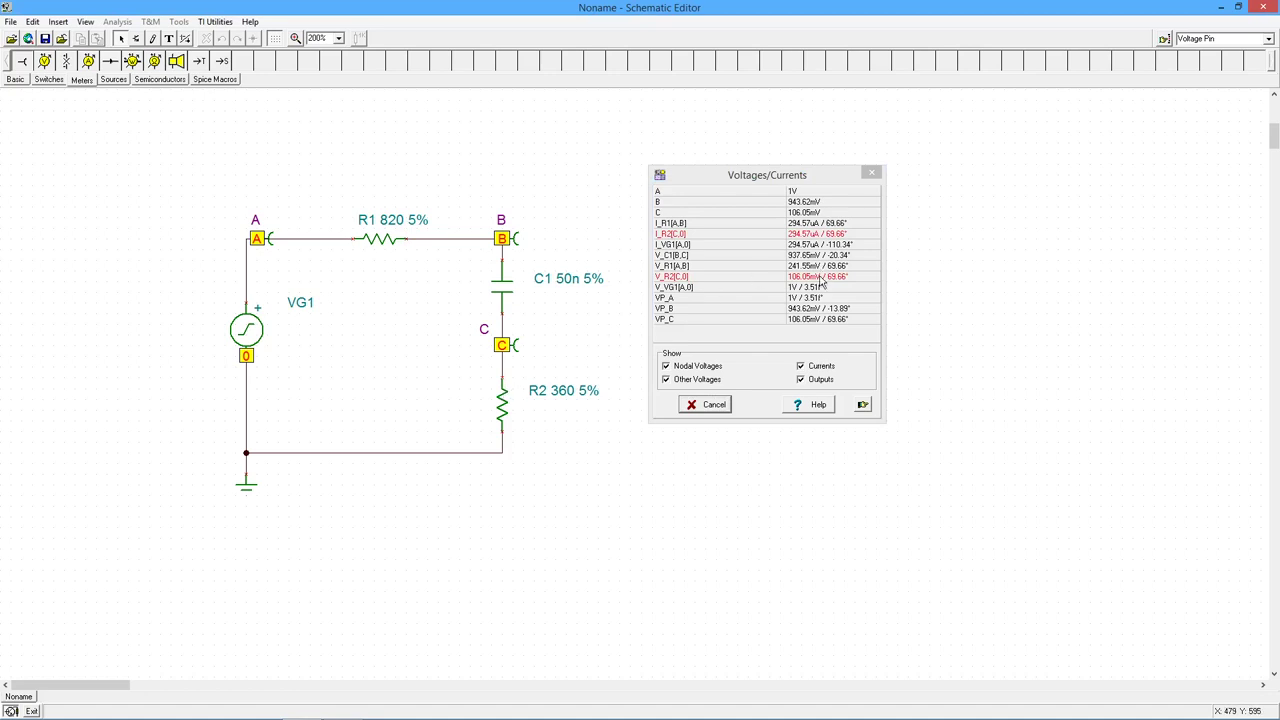
{"action": "left_click", "coordinate": [508, 238]}
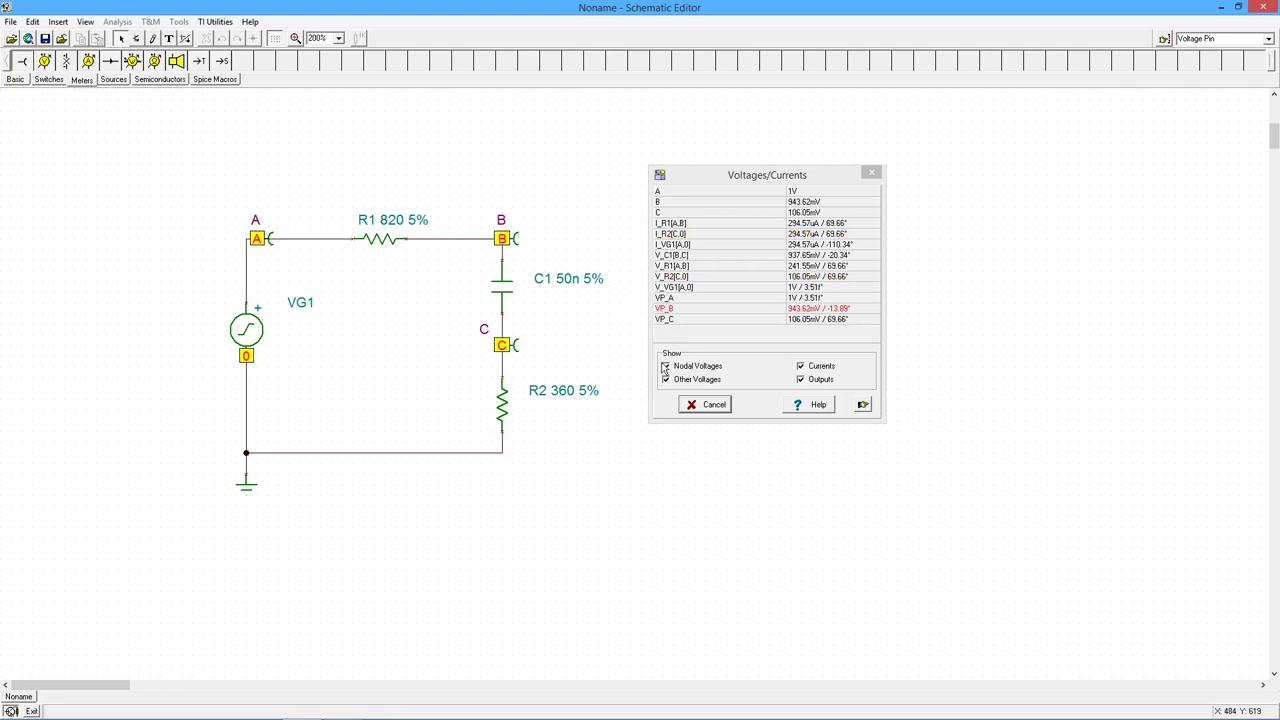
{"action": "left_click", "coordinate": [715, 409]}
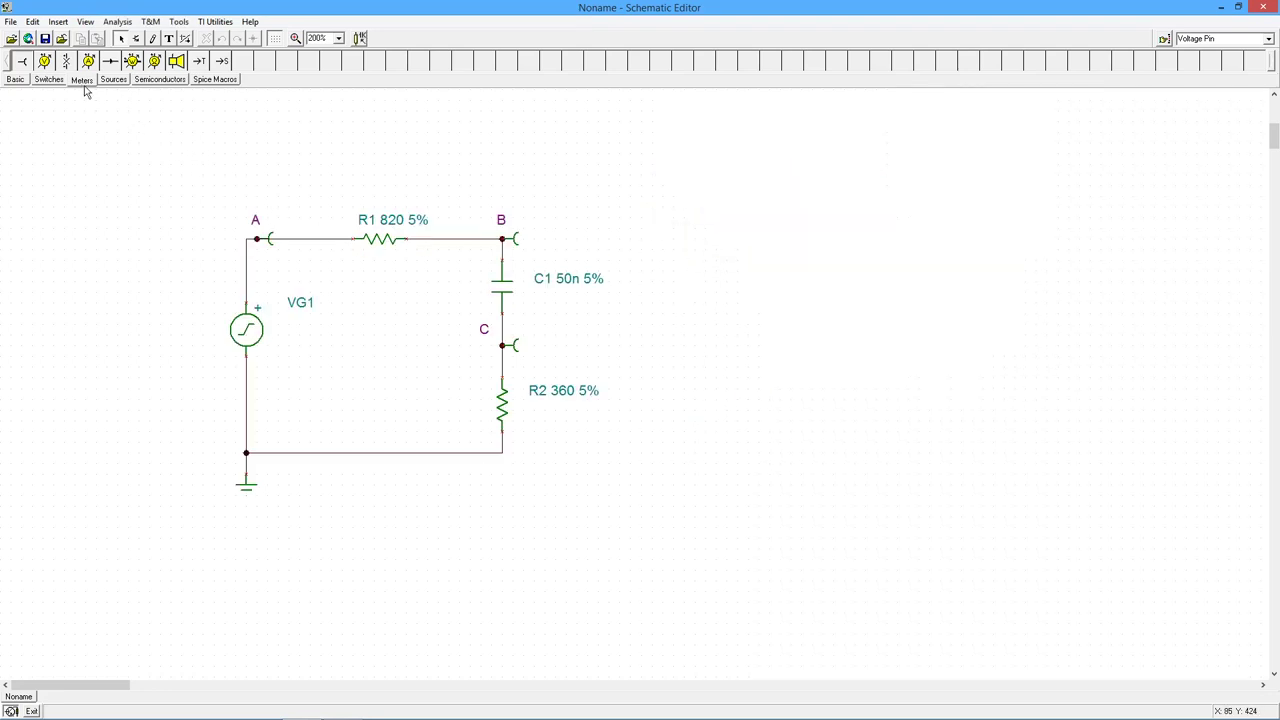
Place voltmeter VM1 above R1 and wire its + lead to node A, − lead to node C
{"action": "left_click", "coordinate": [45, 62]}
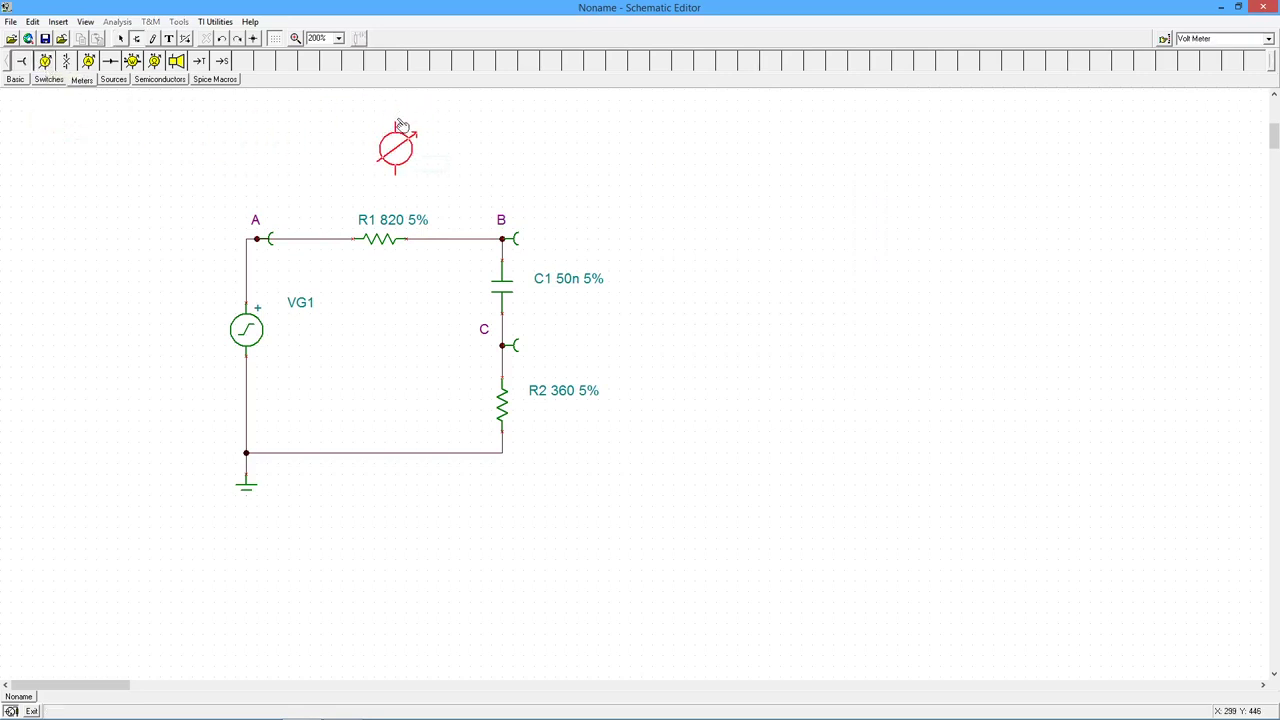
{"action": "left_click", "coordinate": [400, 125]}
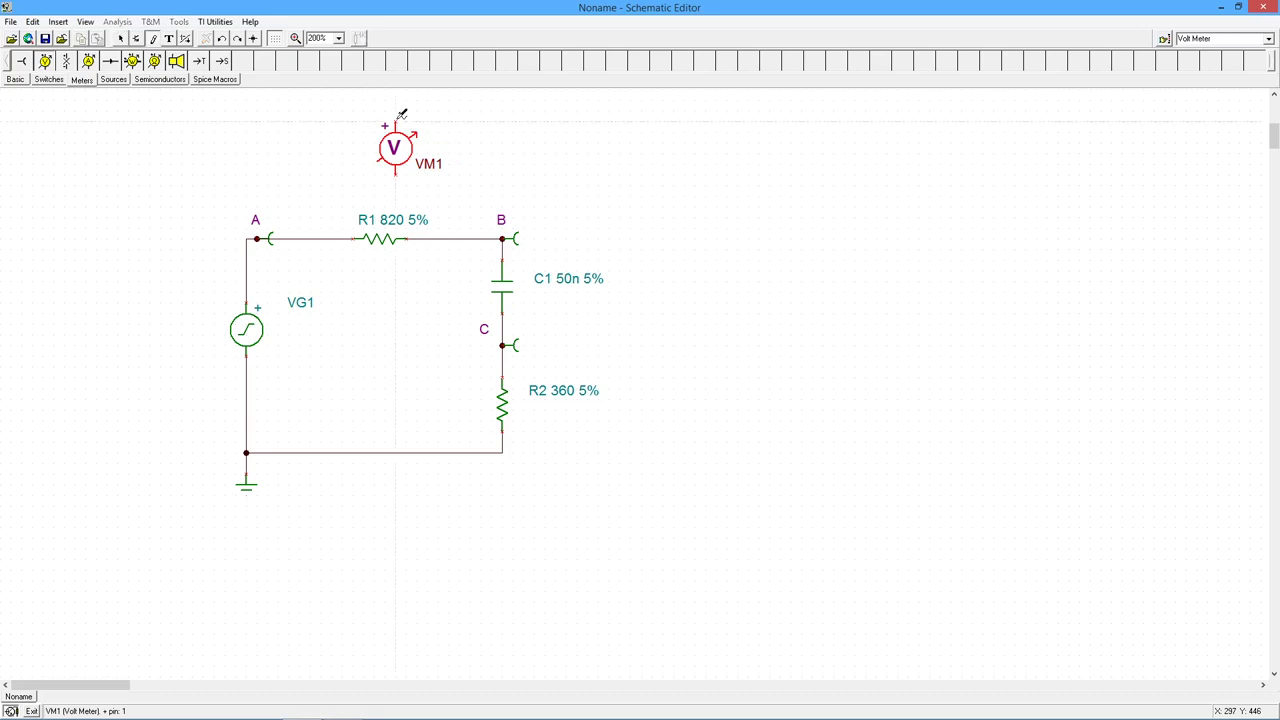
{"action": "left_click_drag", "start_coordinate": [401, 114], "coordinate": [310, 238]}
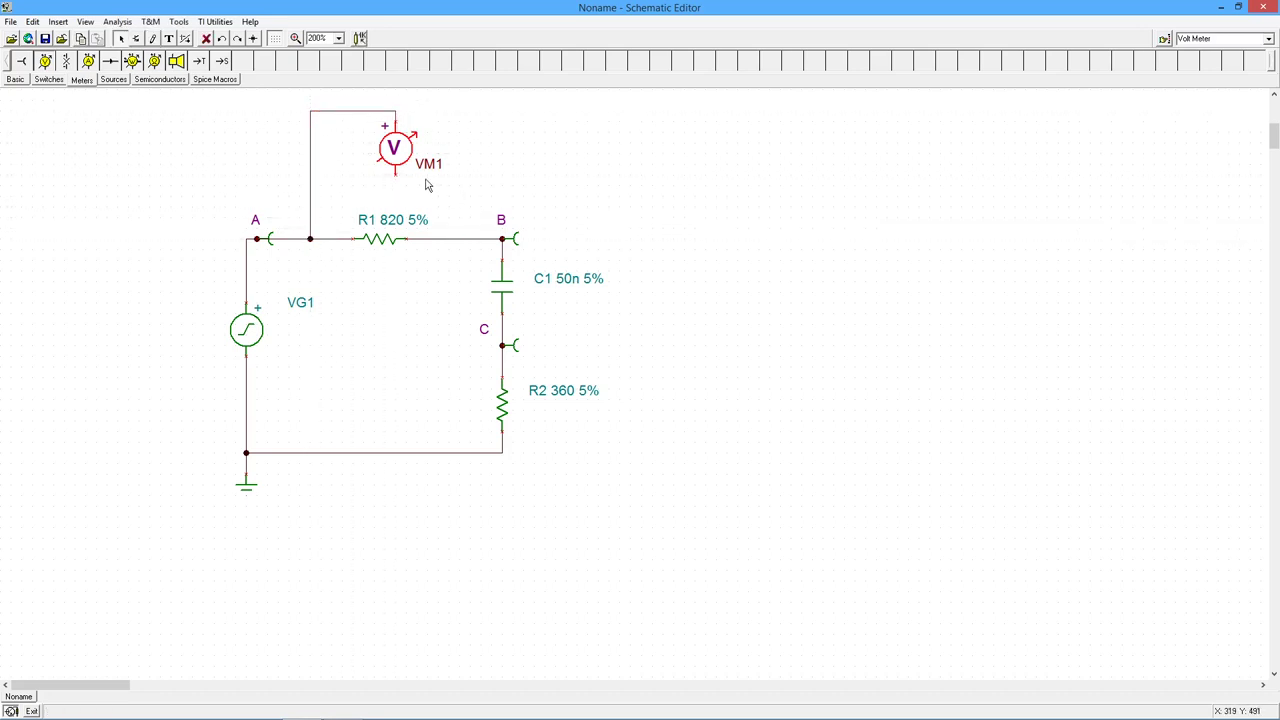
{"action": "mouse_move", "coordinate": [399, 171]}
{"action": "left_mouse_down"}
{"action": "mouse_move", "coordinate": [403, 188]}
{"action": "mouse_move", "coordinate": [616, 203]}
{"action": "mouse_move", "coordinate": [631, 249]}
{"action": "mouse_move", "coordinate": [624, 313]}
{"action": "mouse_move", "coordinate": [504, 322]}
{"action": "left_mouse_up"}
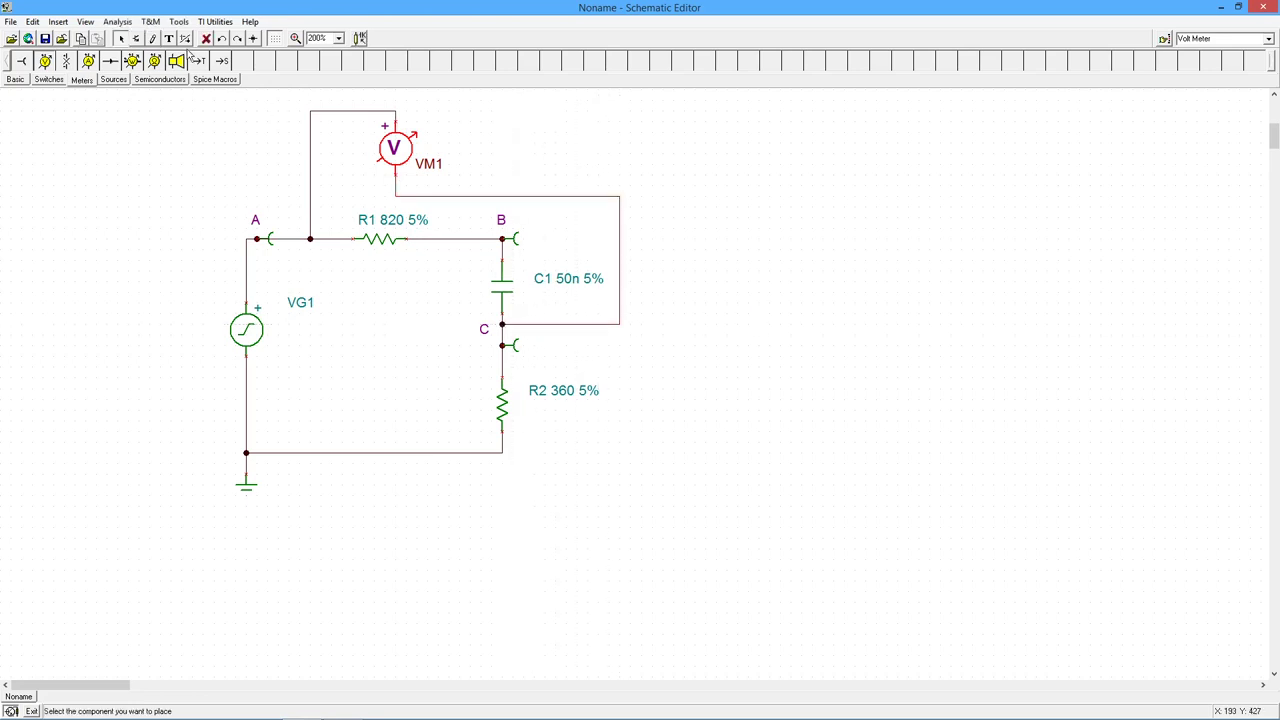
{"action": "left_click", "coordinate": [117, 22]}
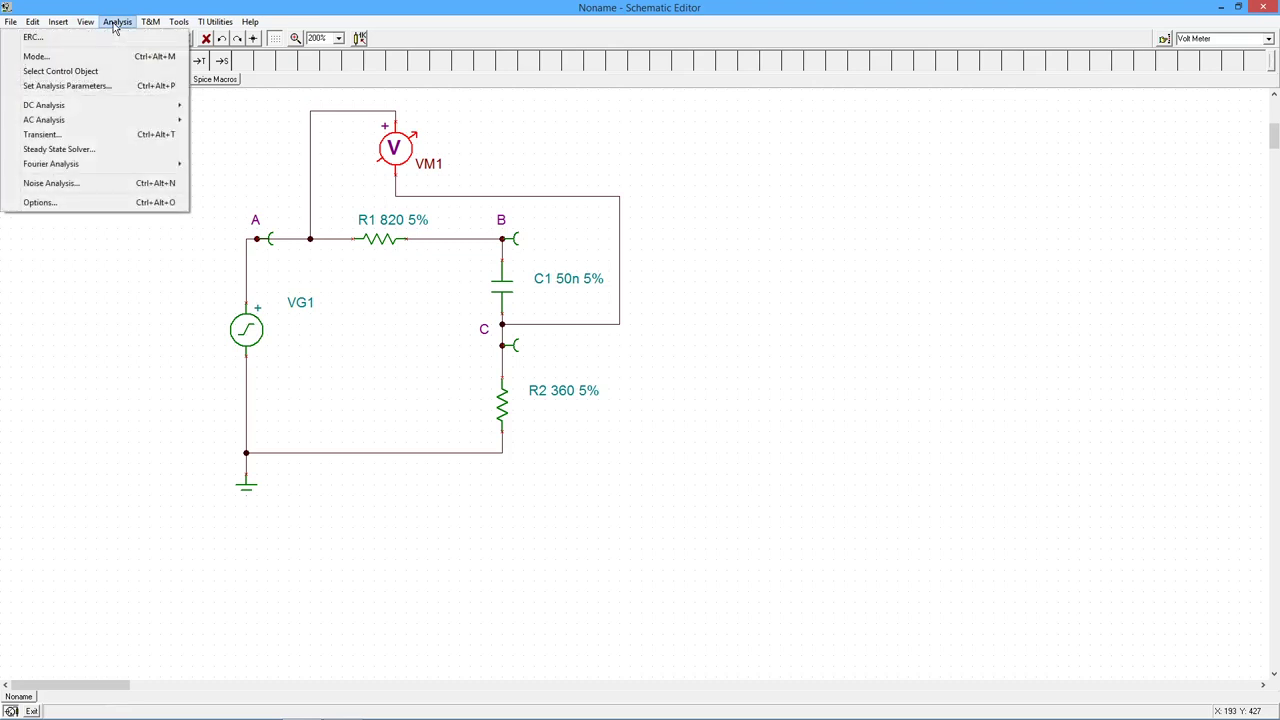
{"action": "mouse_move", "coordinate": [133, 120]}
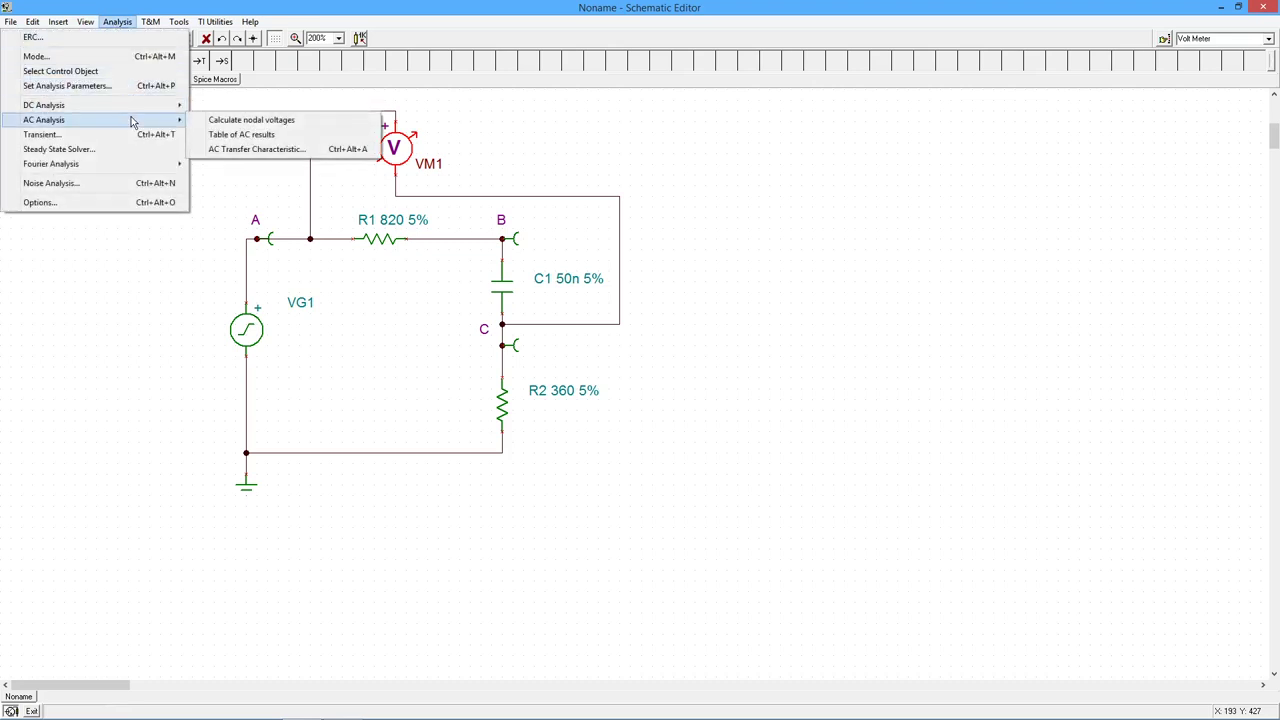
{"action": "left_click", "coordinate": [224, 121]}
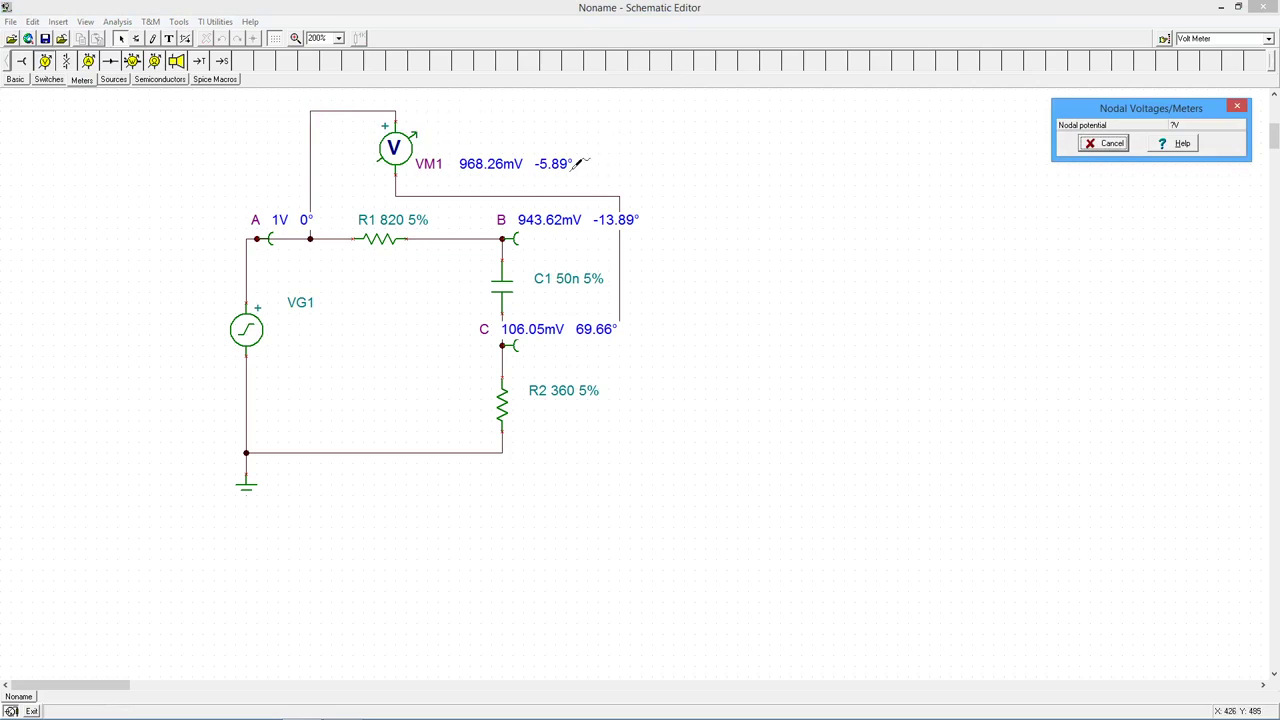
{"action": "left_click_drag", "start_coordinate": [1081, 112], "coordinate": [729, 191]}
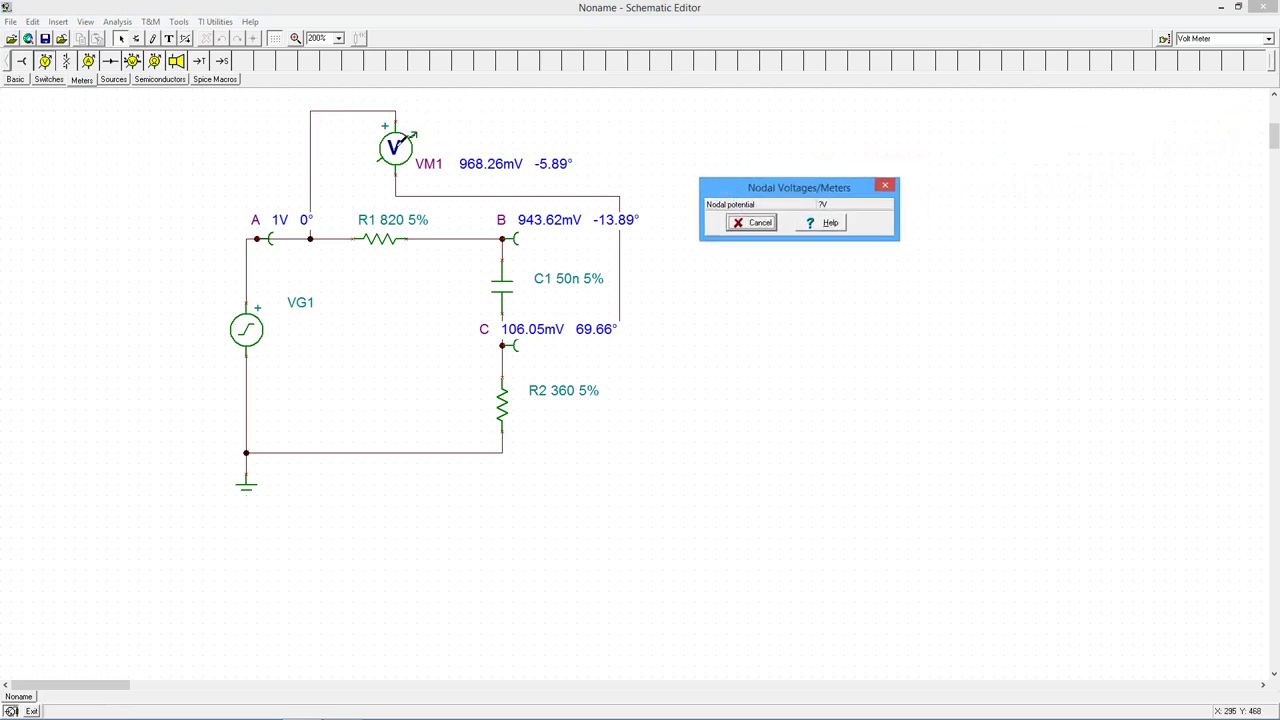
{"action": "left_click", "coordinate": [406, 140]}
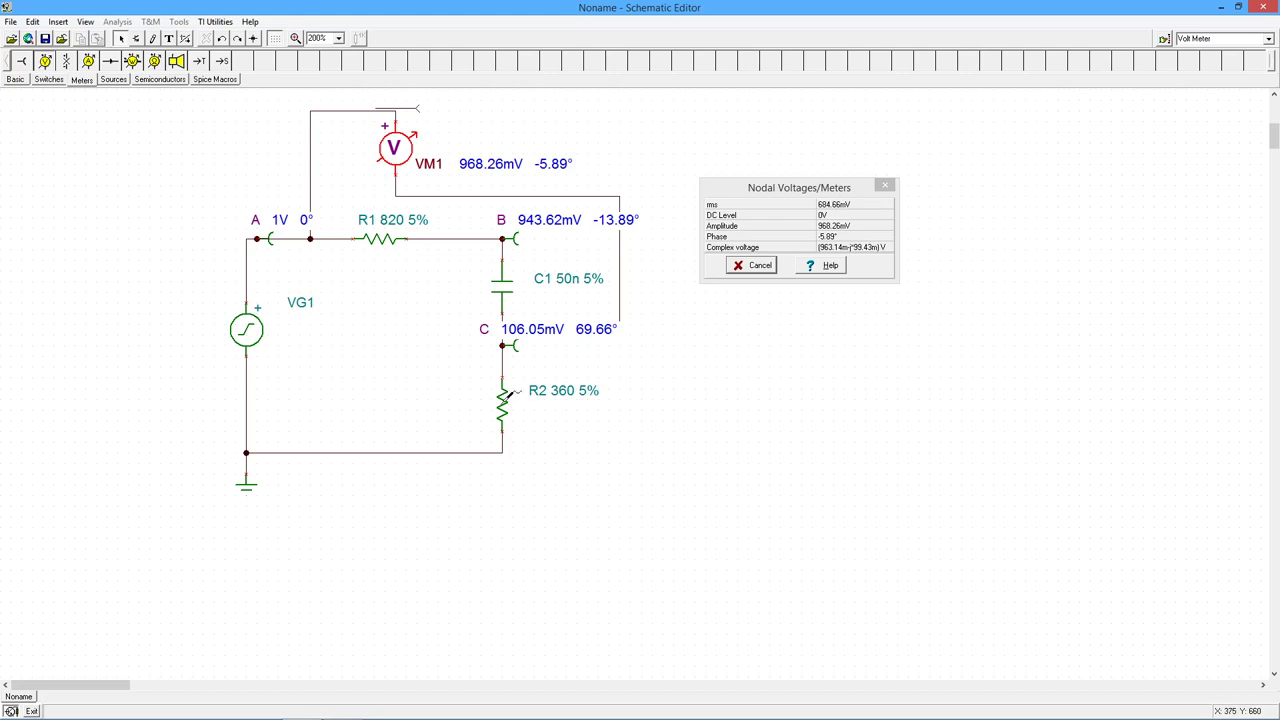
{"action": "left_click", "coordinate": [502, 402]}
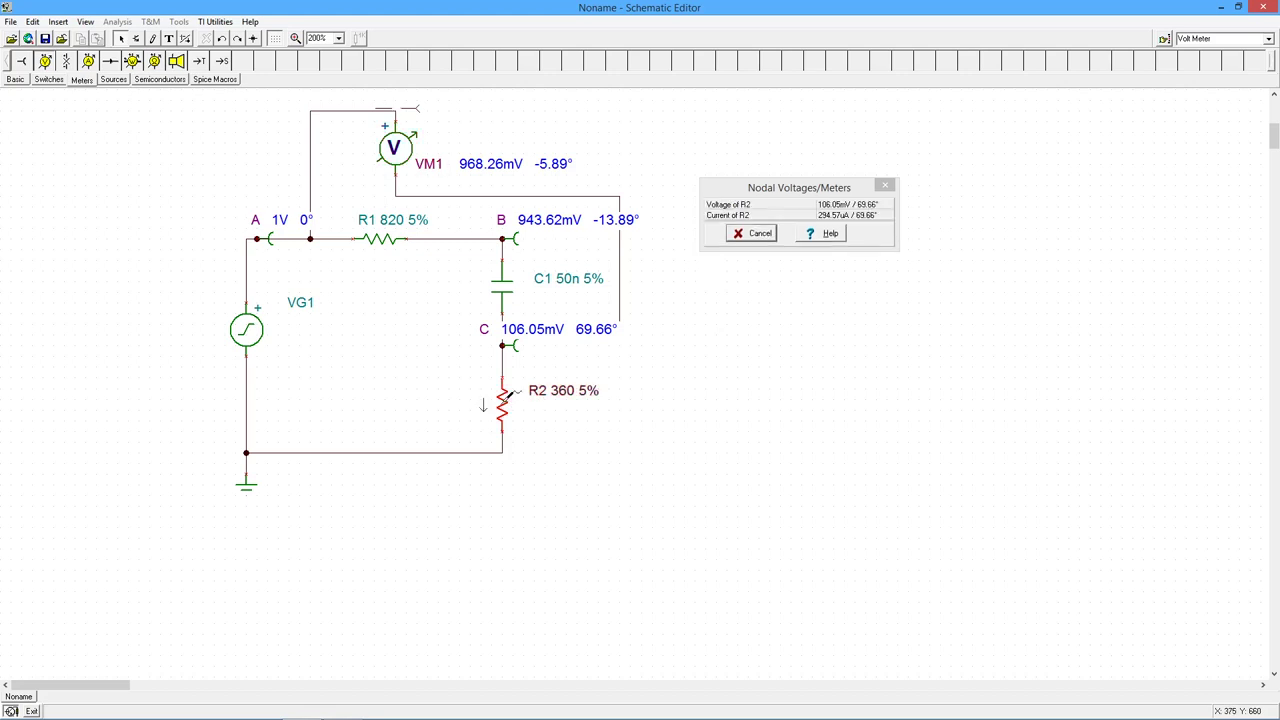
{"action": "left_click", "coordinate": [760, 236]}
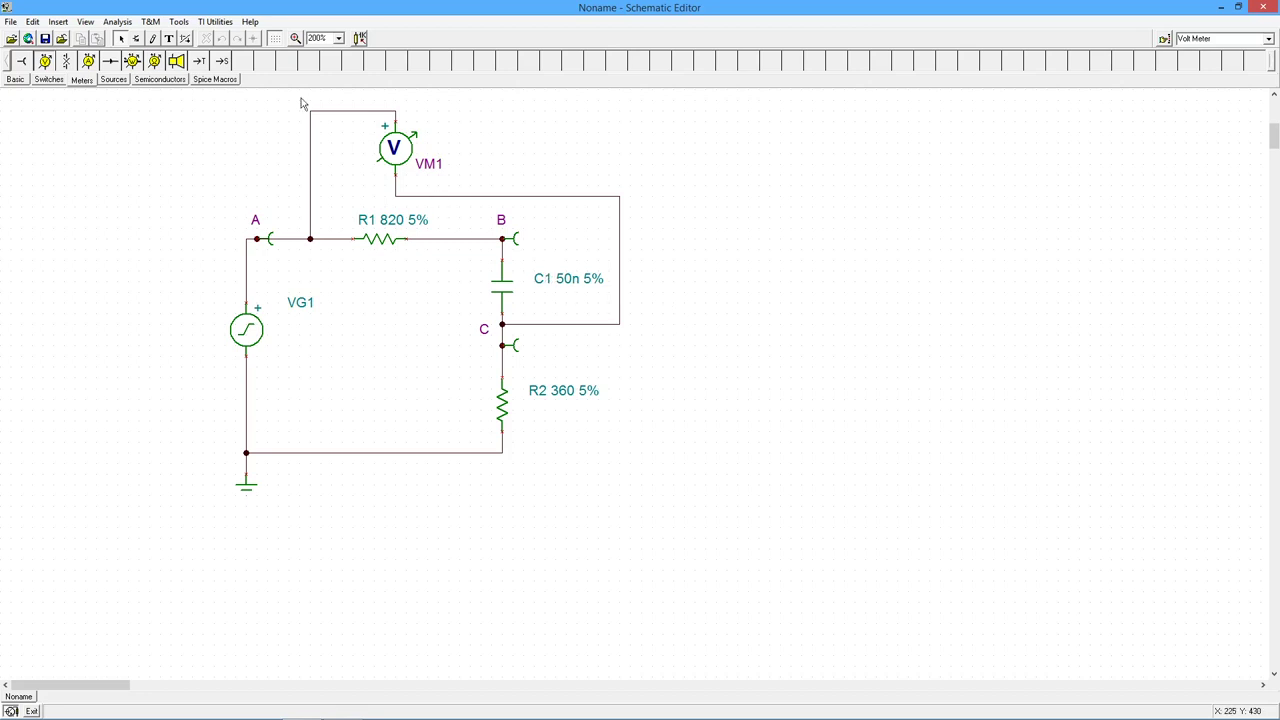
{"action": "left_click", "coordinate": [117, 22]}
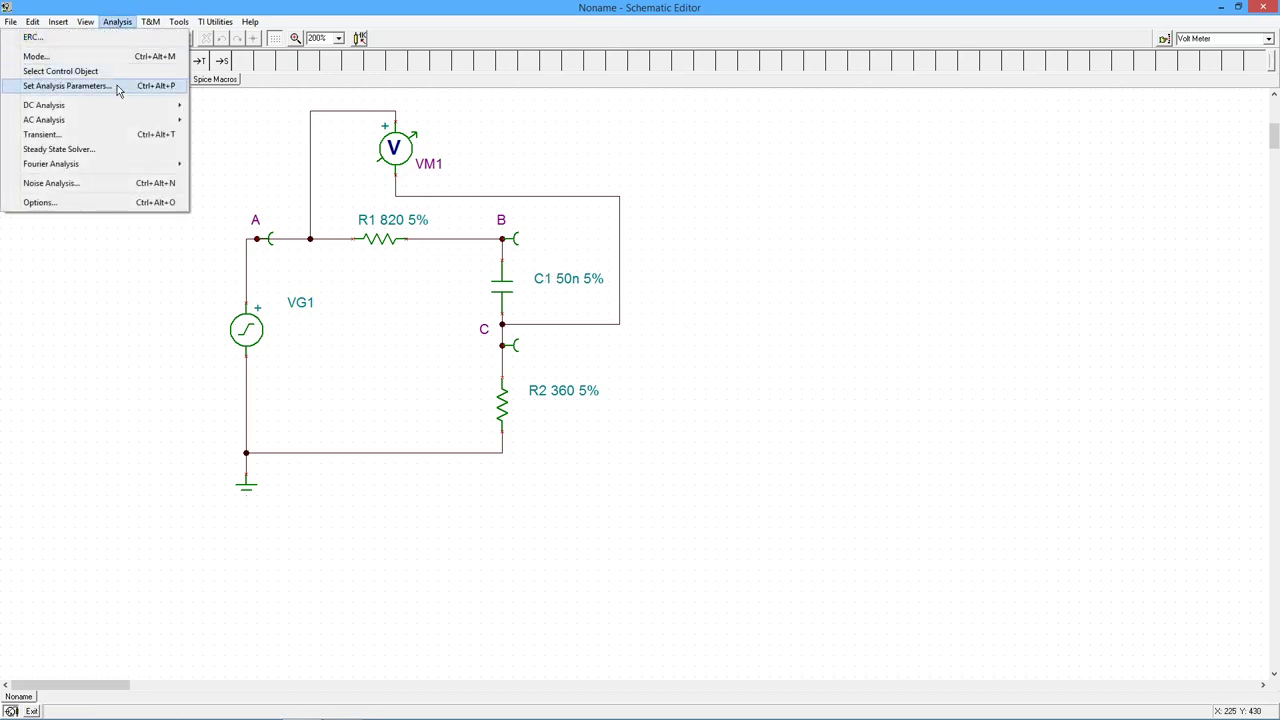
{"action": "mouse_move", "coordinate": [115, 108]}
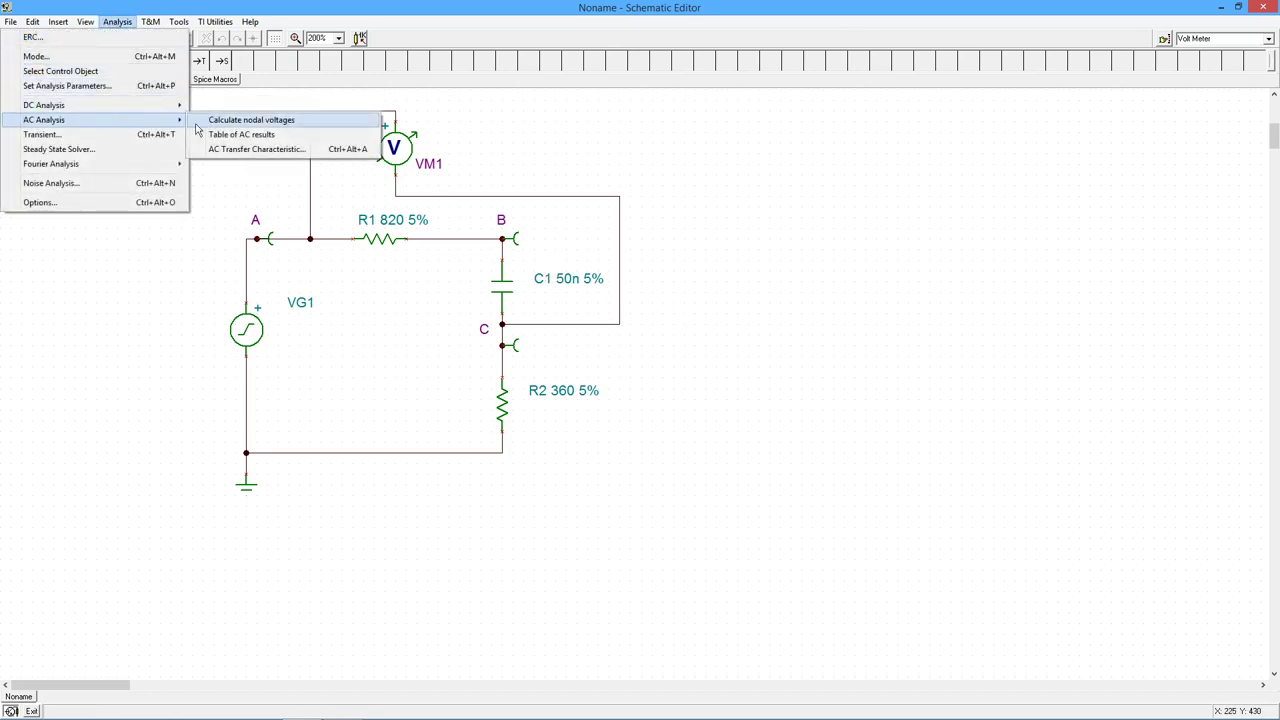
{"action": "left_click", "coordinate": [240, 137]}
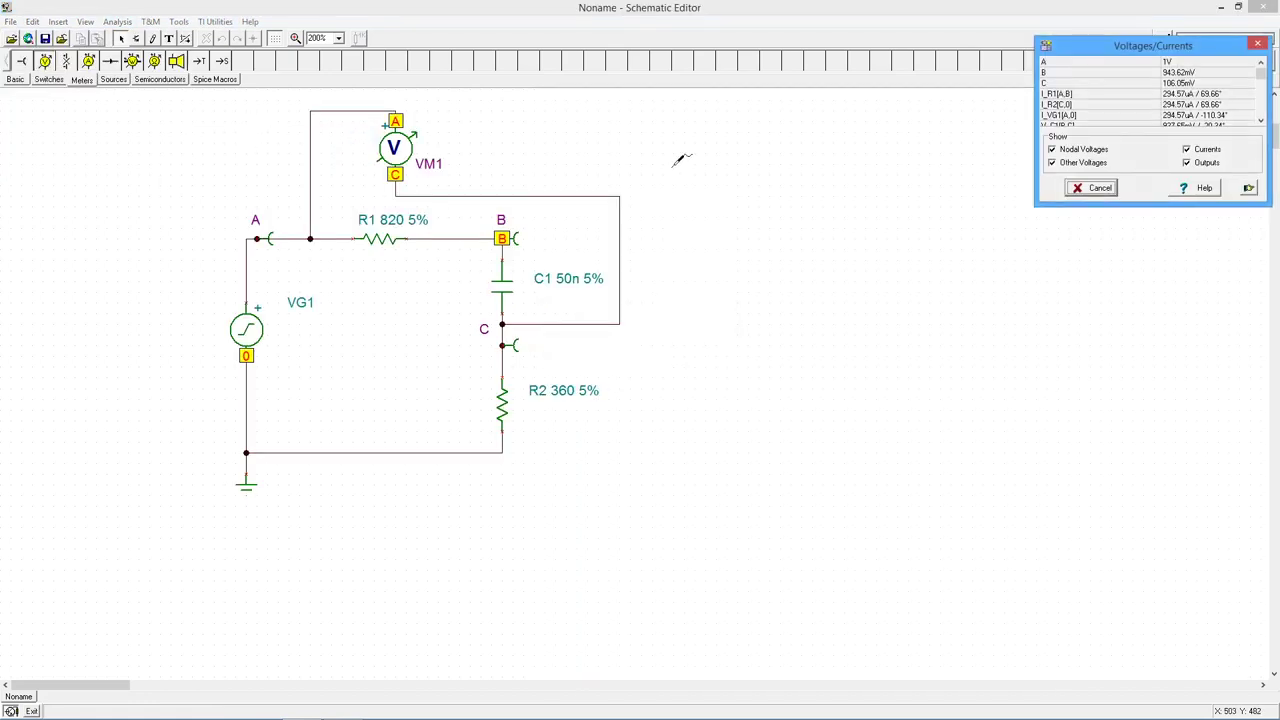
{"action": "left_click_drag", "start_coordinate": [1091, 54], "coordinate": [748, 176]}
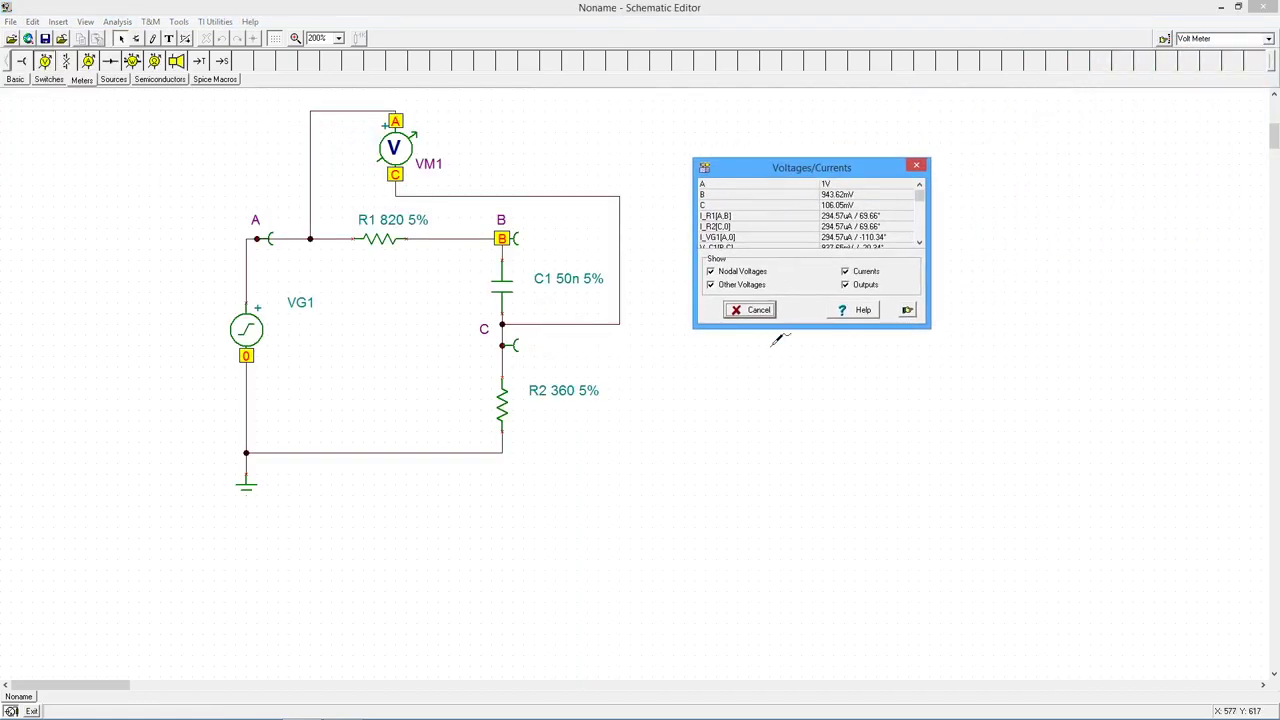
{"action": "left_click_drag", "start_coordinate": [792, 329], "coordinate": [791, 446]}
{"action": "left_click", "coordinate": [409, 137]}
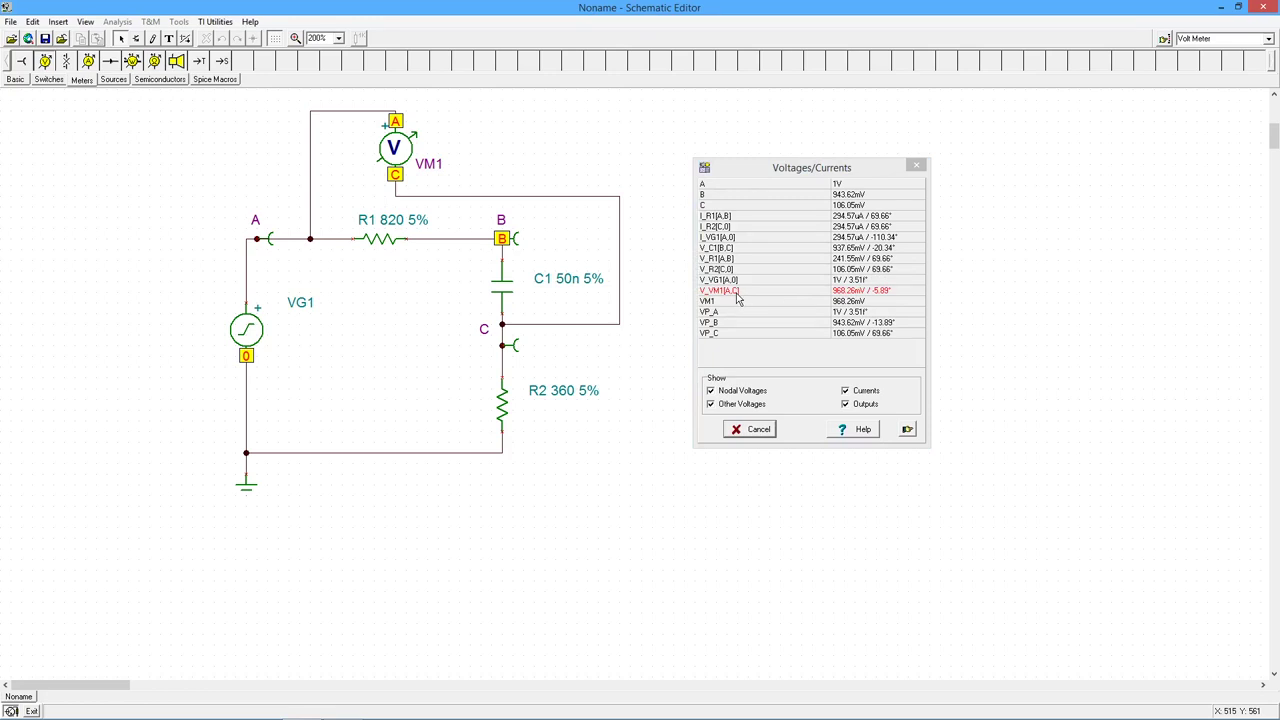
{"action": "left_click", "coordinate": [757, 430]}
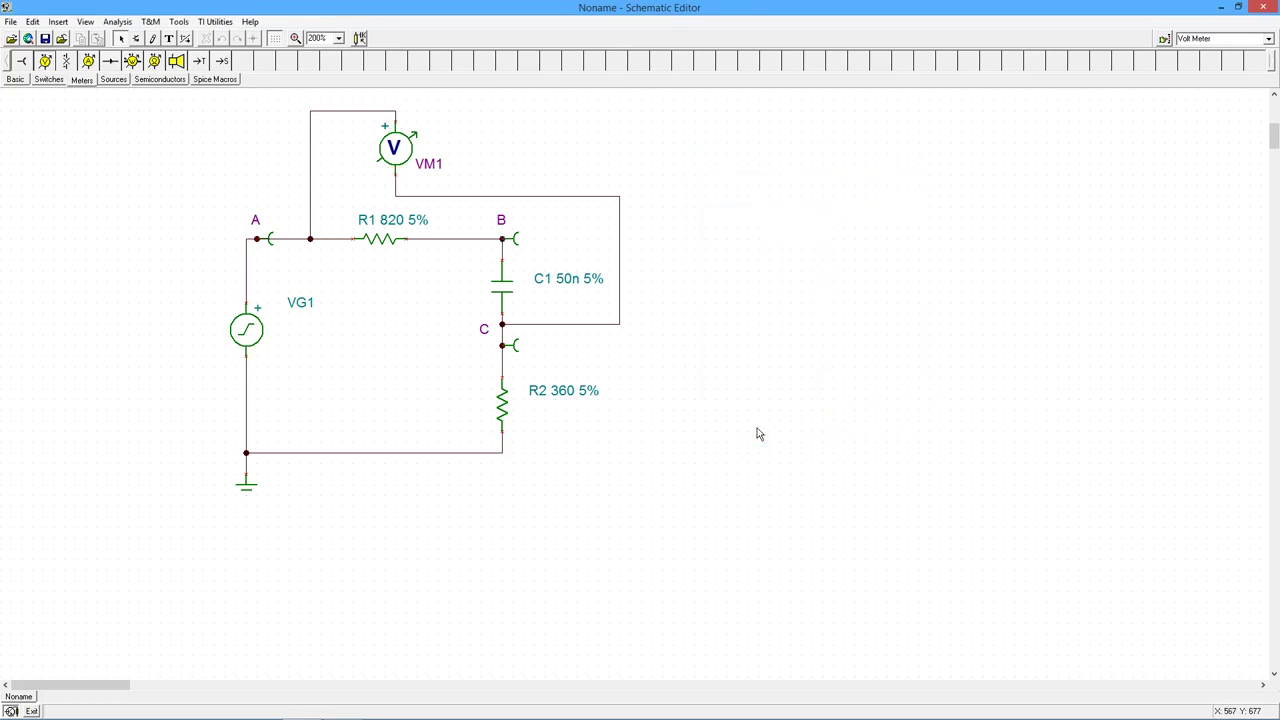